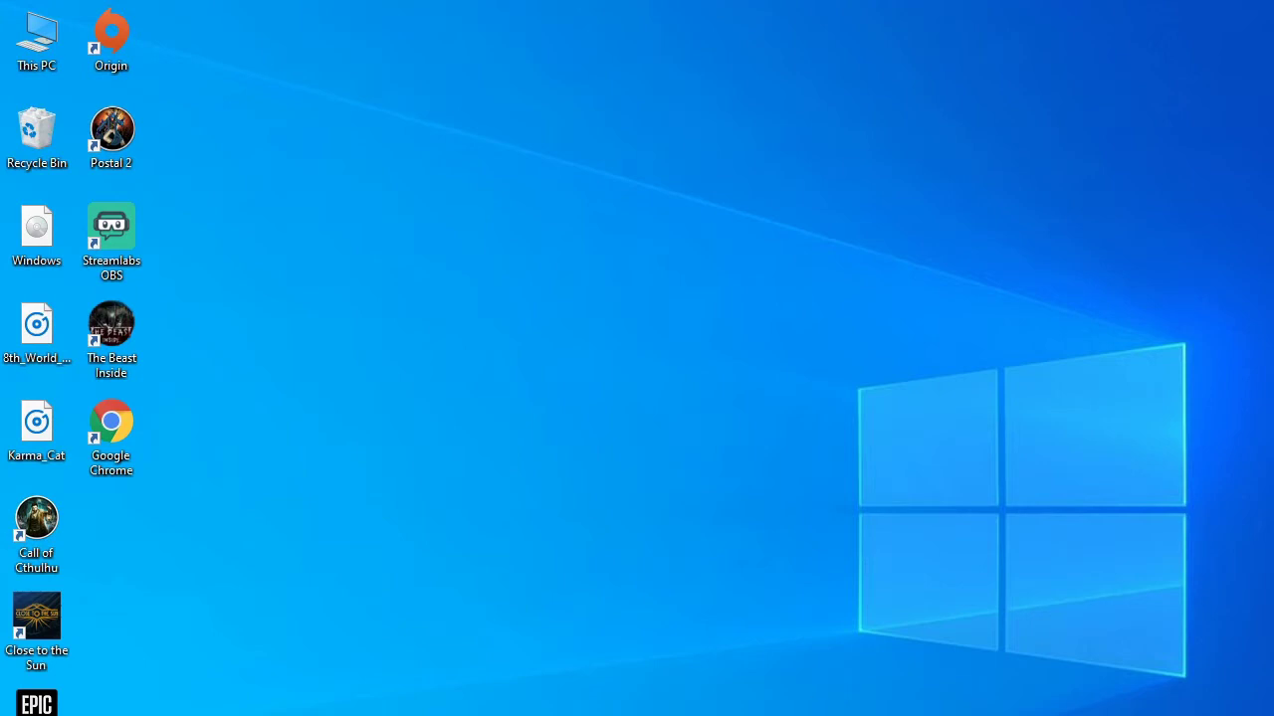
Step: Open Google Chrome, search Google for virtualbox and open the VirtualBox 6.1 download page on virtualbox.org
{"action": "double_click", "coordinate": [141, 438]}
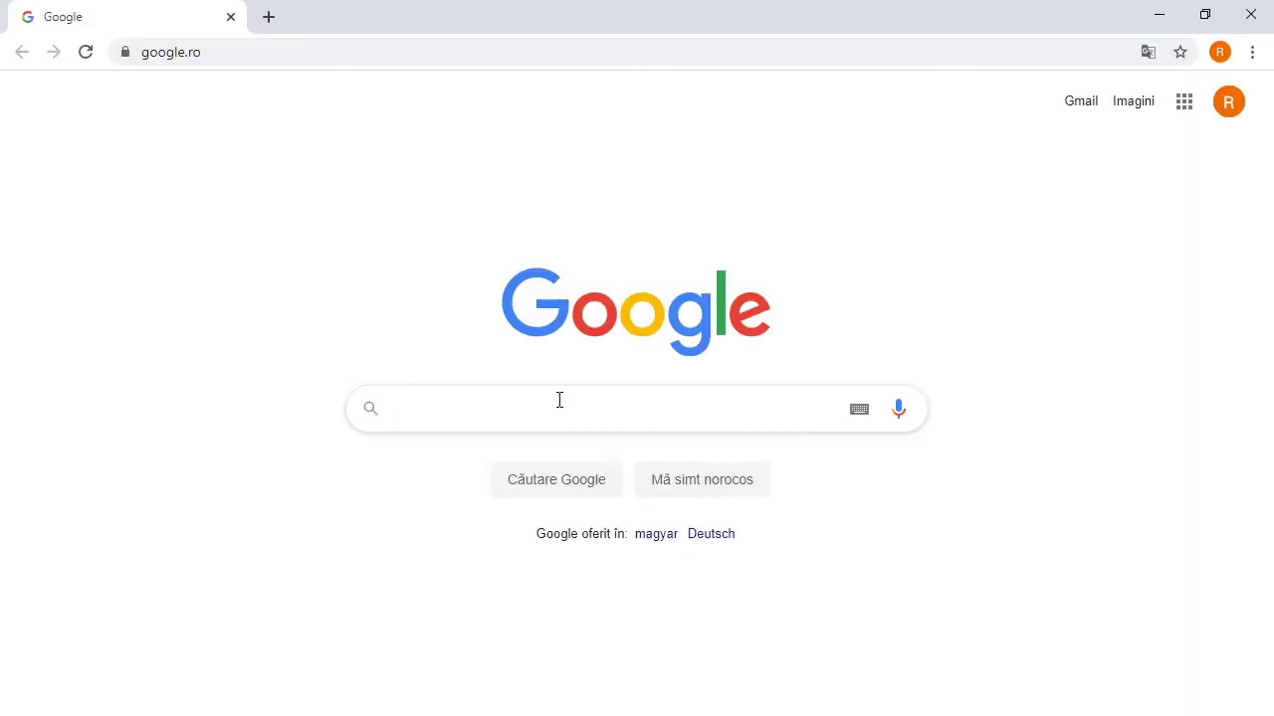
{"action": "left_click", "coordinate": [540, 408]}
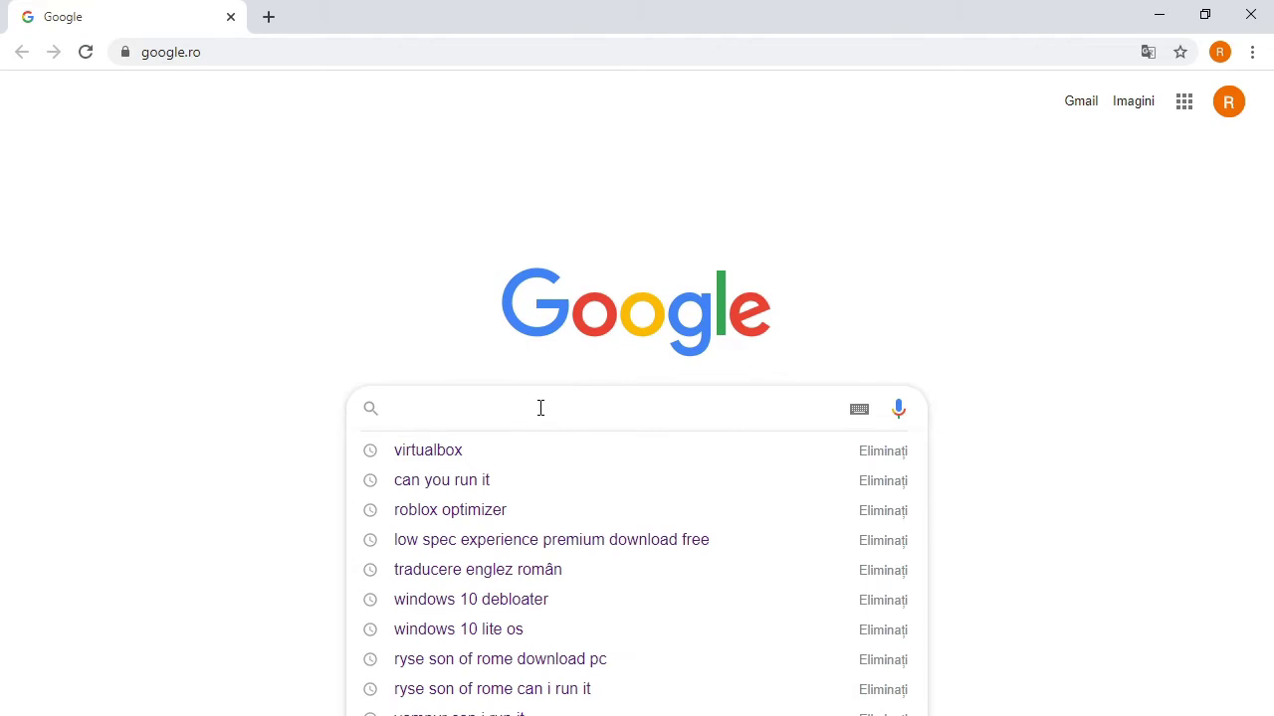
{"action": "type", "text": "virtual"}
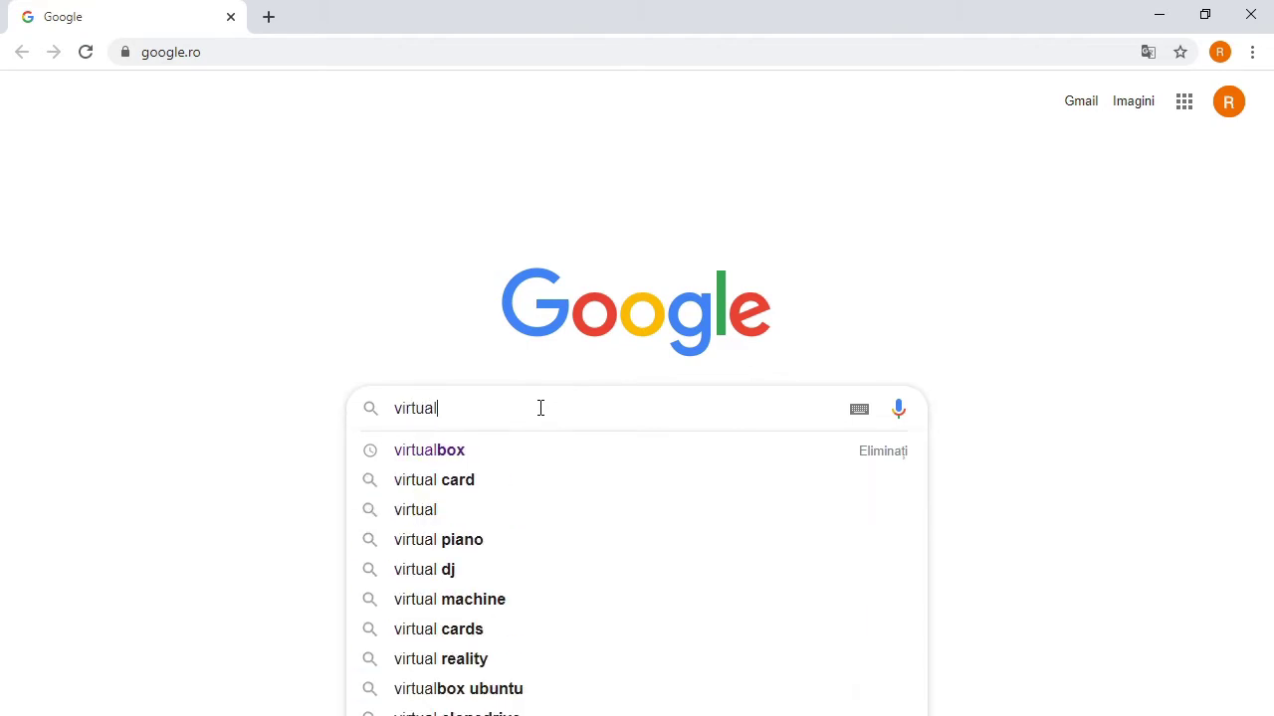
{"action": "type", "text": "box"}
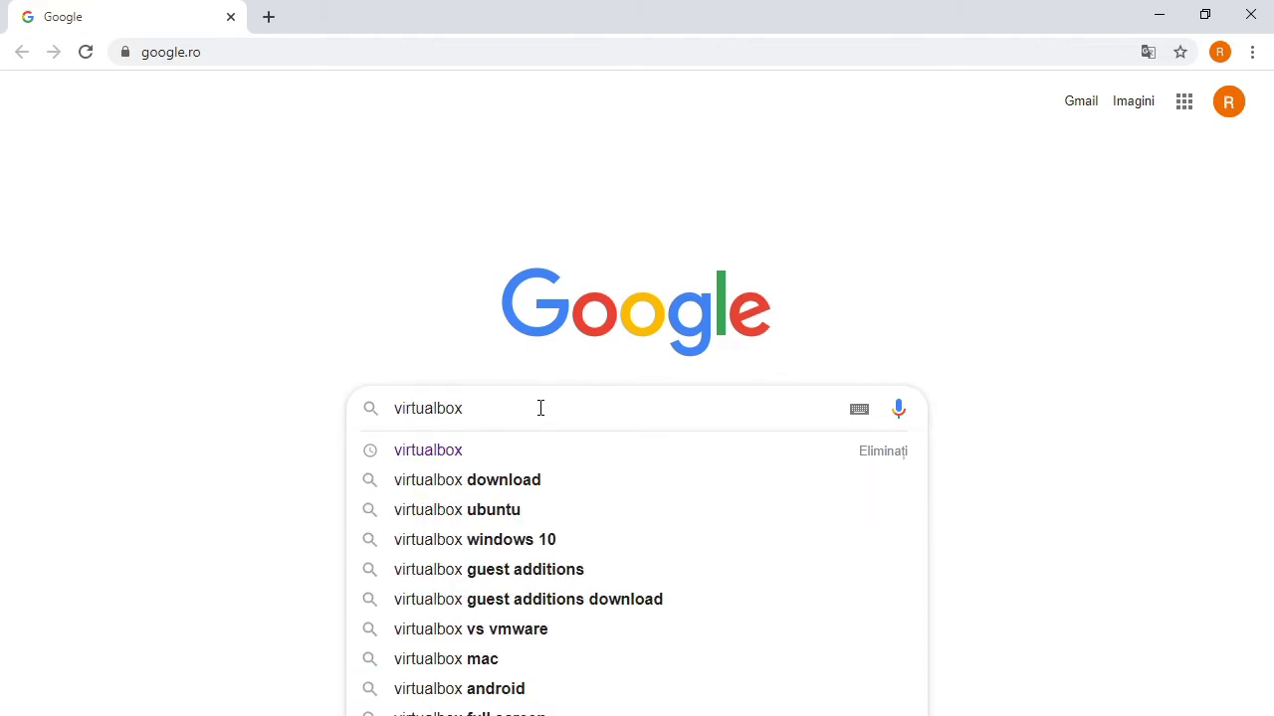
{"action": "key", "text": "Return"}
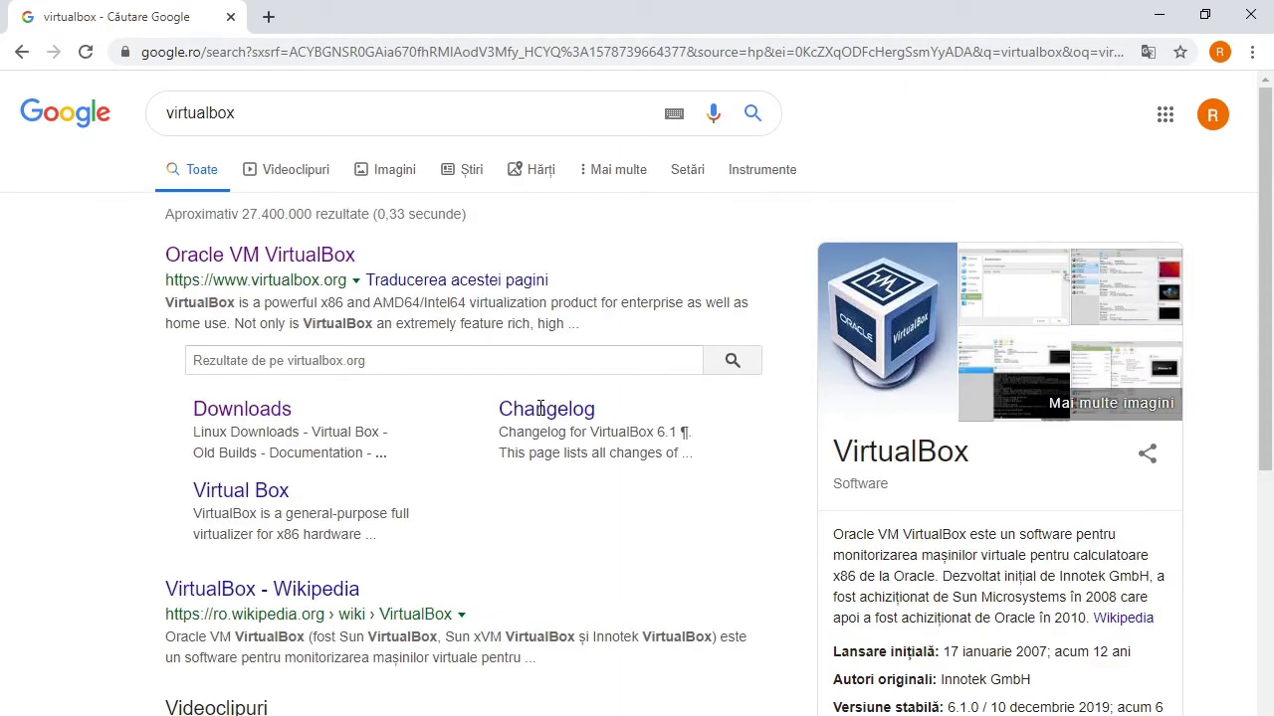
{"action": "left_click", "coordinate": [253, 259]}
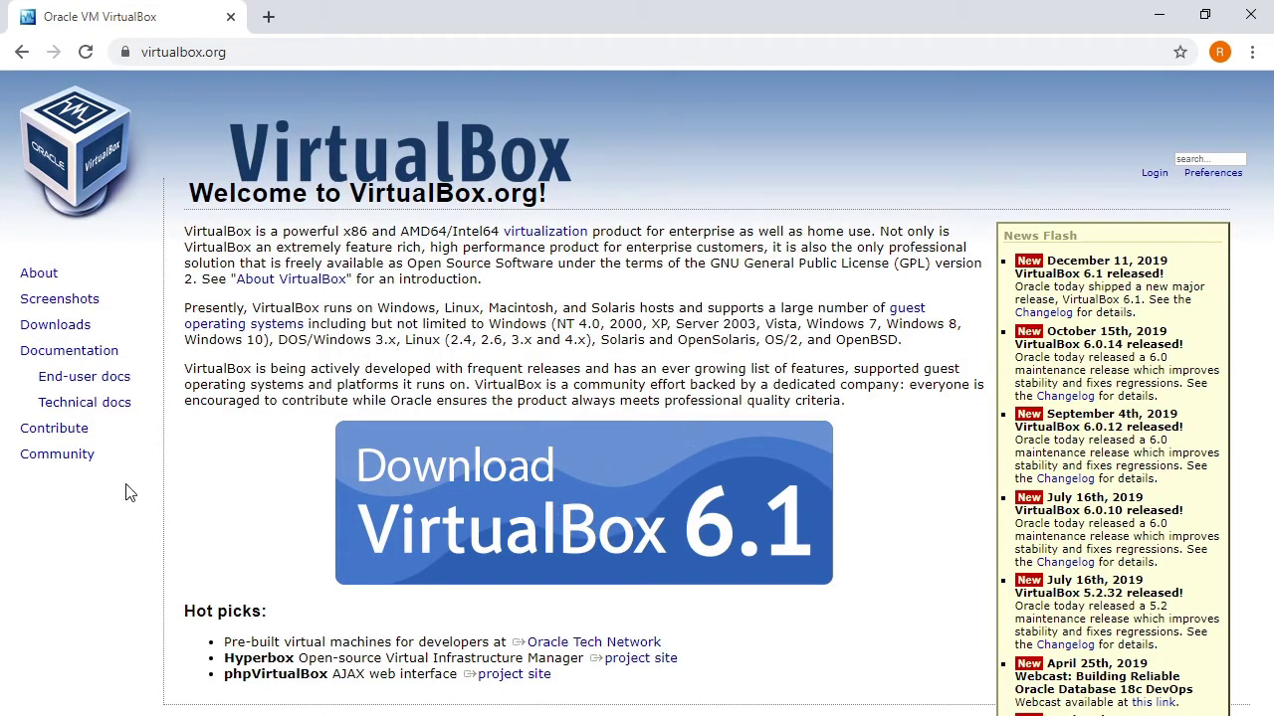
{"action": "left_click", "coordinate": [478, 539]}
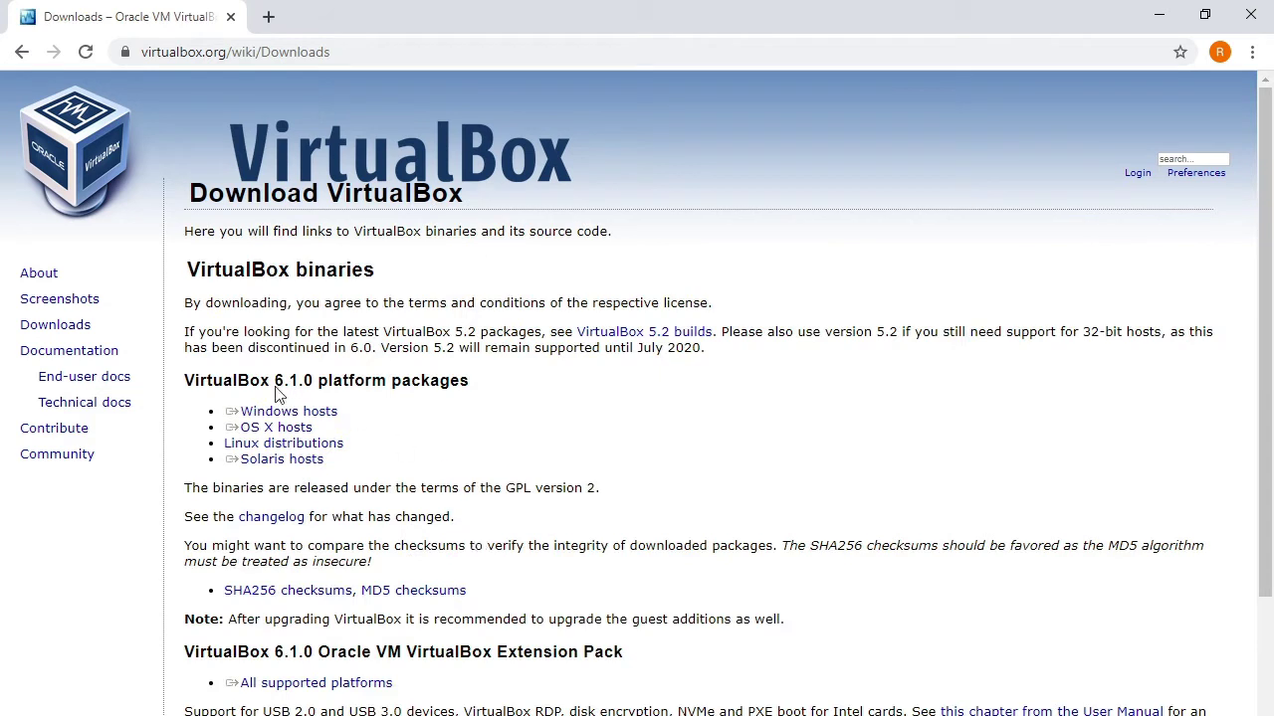
{"action": "left_click", "coordinate": [261, 426]}
{"action": "left_click", "coordinate": [261, 426]}
{"action": "triple_click", "coordinate": [354, 408]}
{"action": "left_click", "coordinate": [423, 418]}
{"action": "left_click", "coordinate": [328, 414]}
{"action": "left_click", "coordinate": [392, 439]}
{"action": "triple_click", "coordinate": [335, 444]}
{"action": "left_click", "coordinate": [369, 439]}
{"action": "triple_click", "coordinate": [251, 418]}
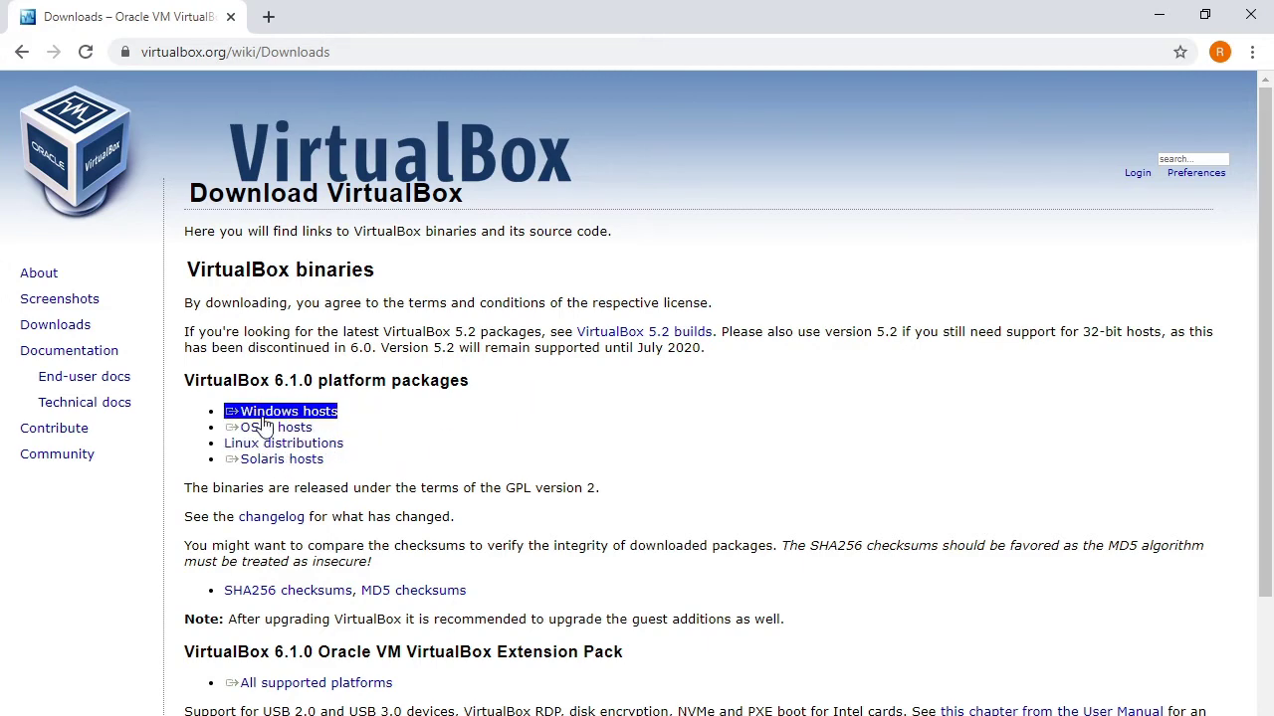
Step: Download the VirtualBox 6.1.0 package for Windows hosts to the Desktop, letting the download finish before closing the browser
{"action": "left_click", "coordinate": [251, 418]}
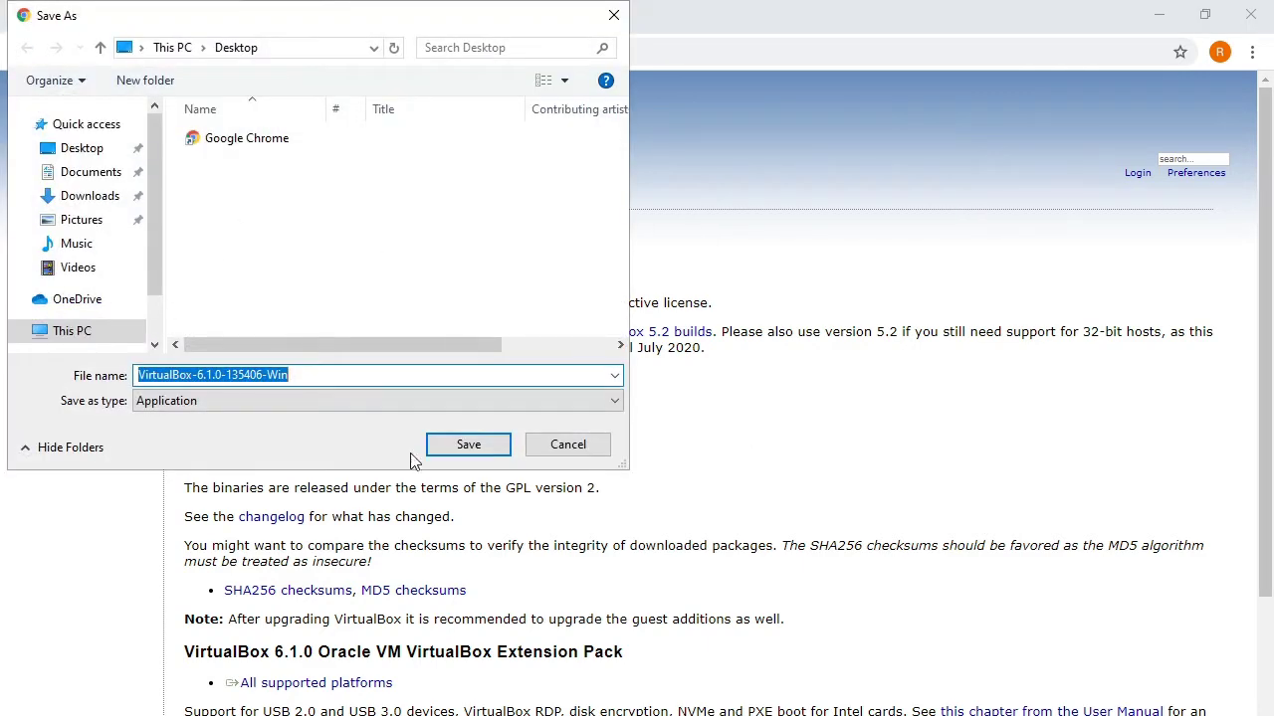
{"action": "left_click", "coordinate": [474, 453]}
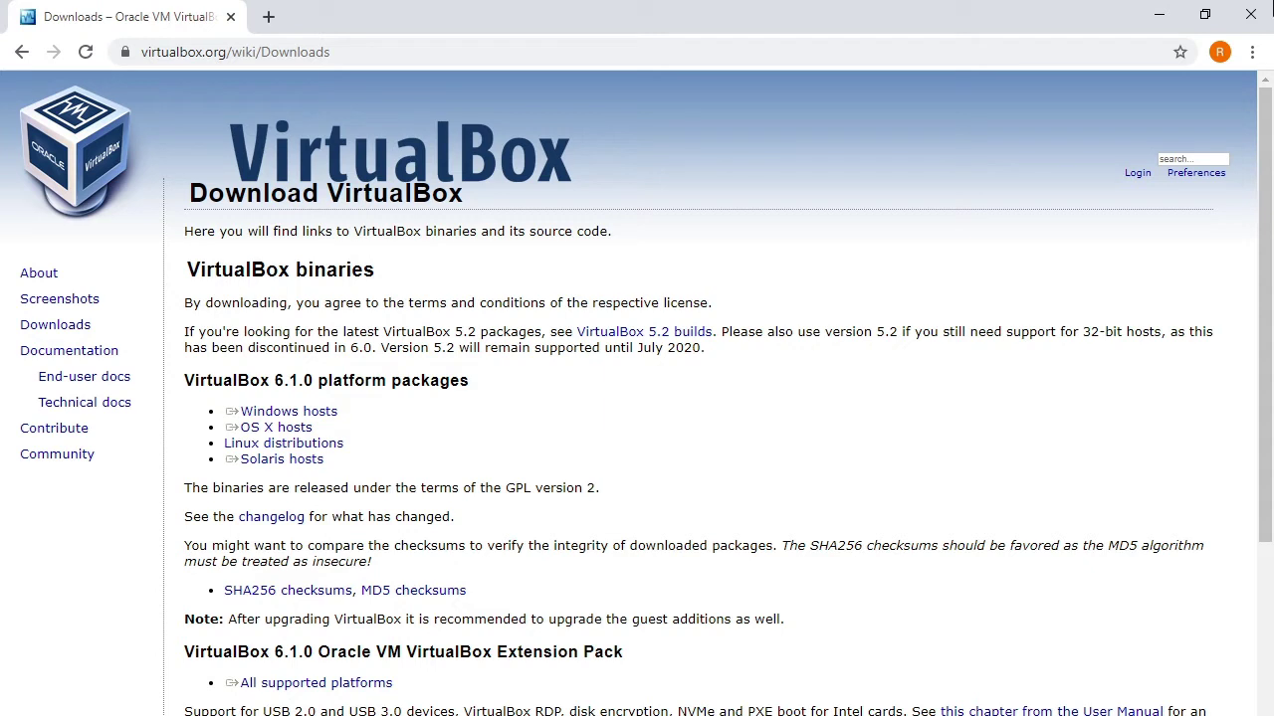
{"action": "left_click", "coordinate": [1252, 17]}
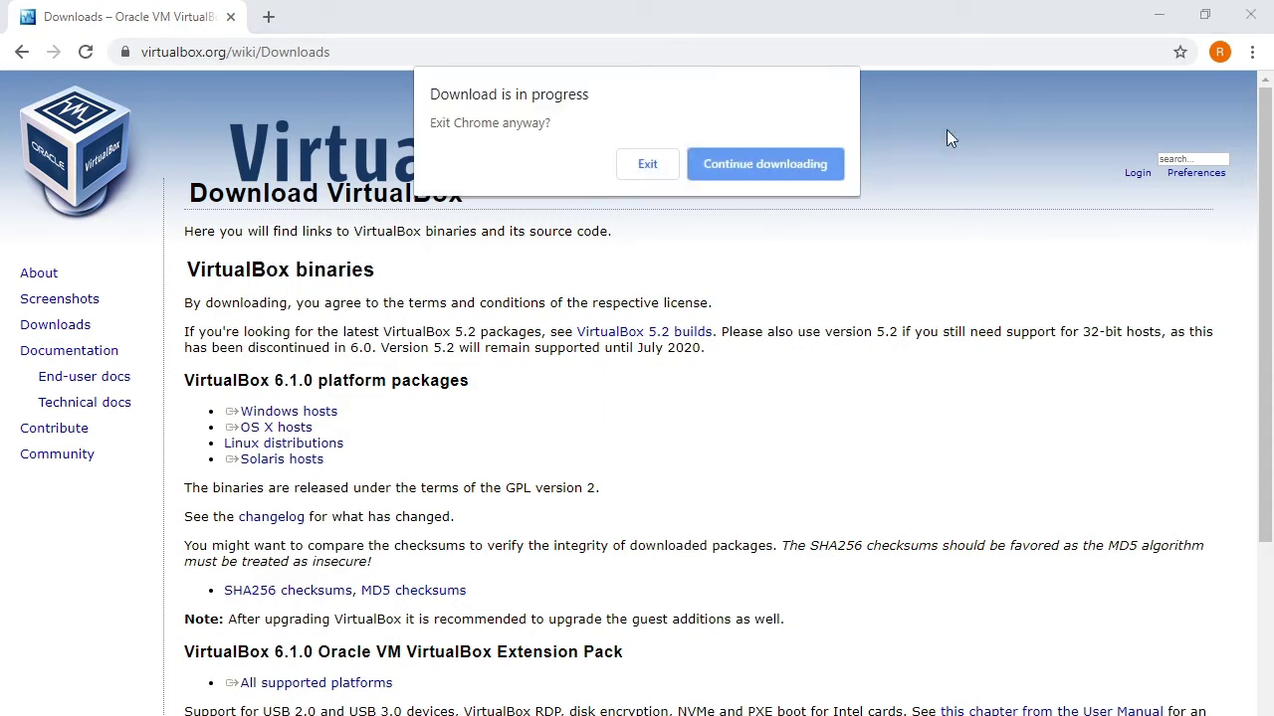
{"action": "left_click", "coordinate": [732, 163]}
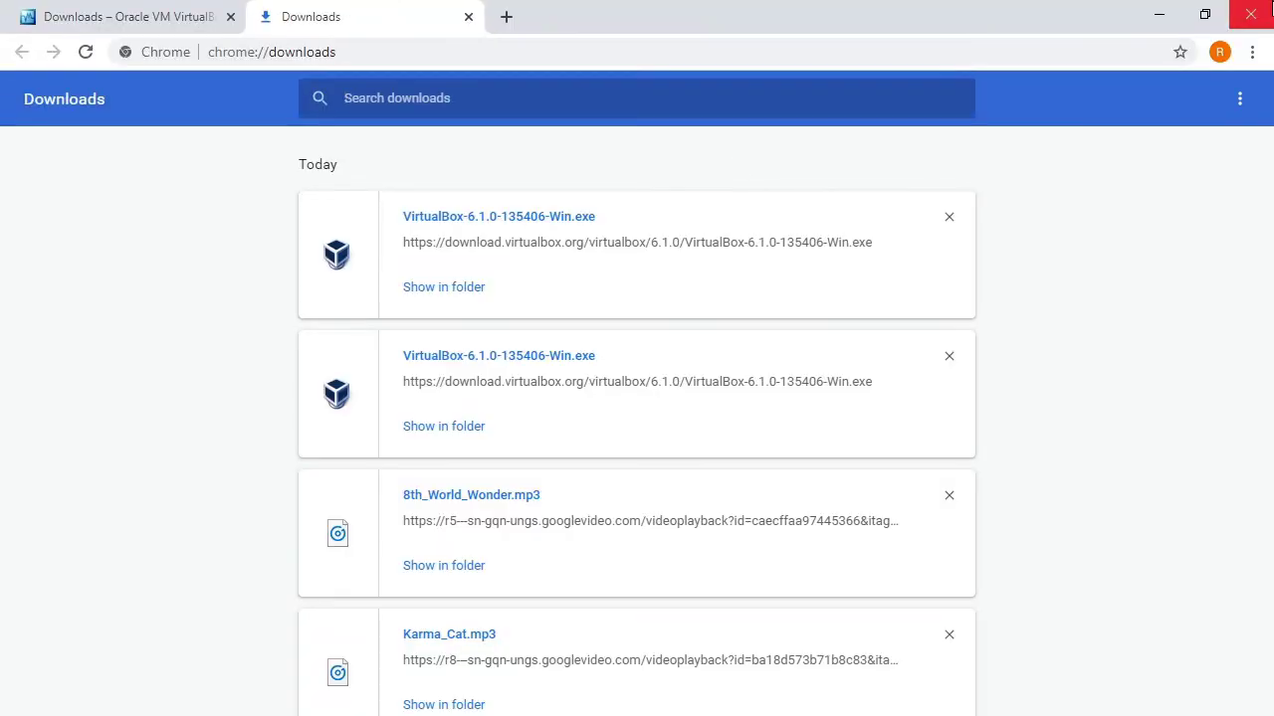
{"action": "left_click", "coordinate": [1266, 10]}
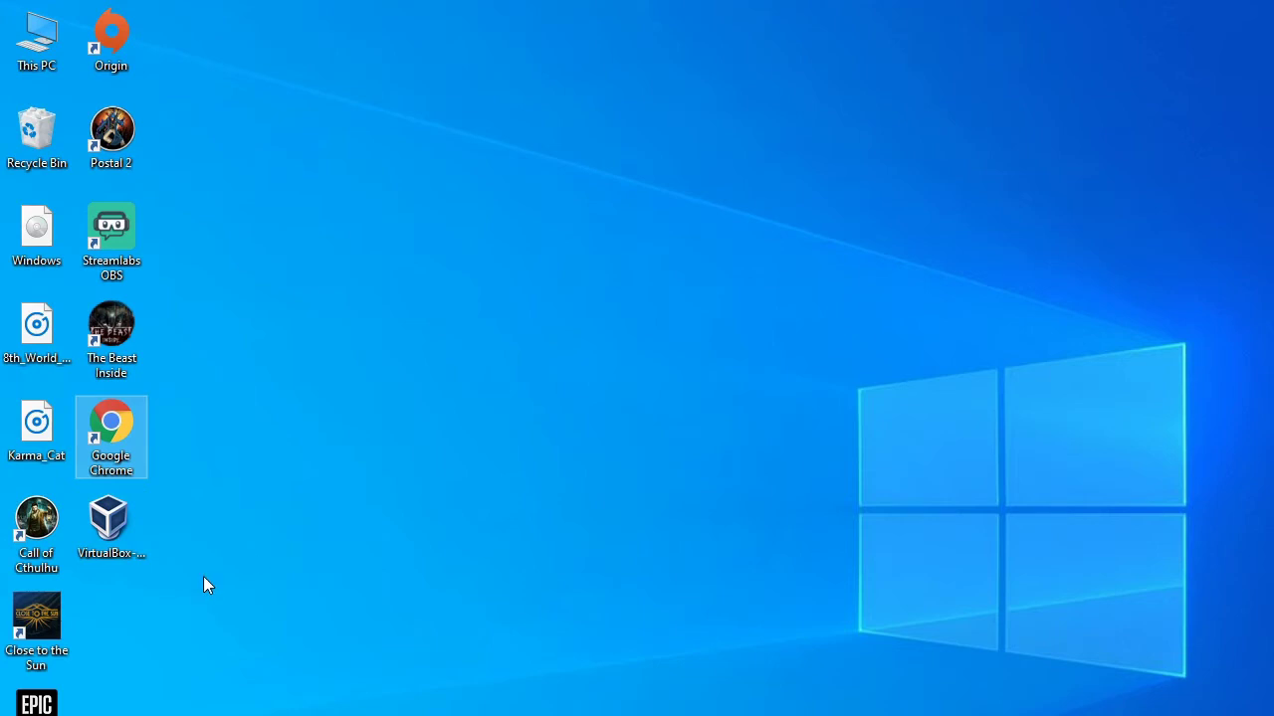
Step: Install Oracle VM VirtualBox 6.1.0 from the downloaded installer with the default features, location and shortcuts, starting it after installation
{"action": "left_click", "coordinate": [84, 526]}
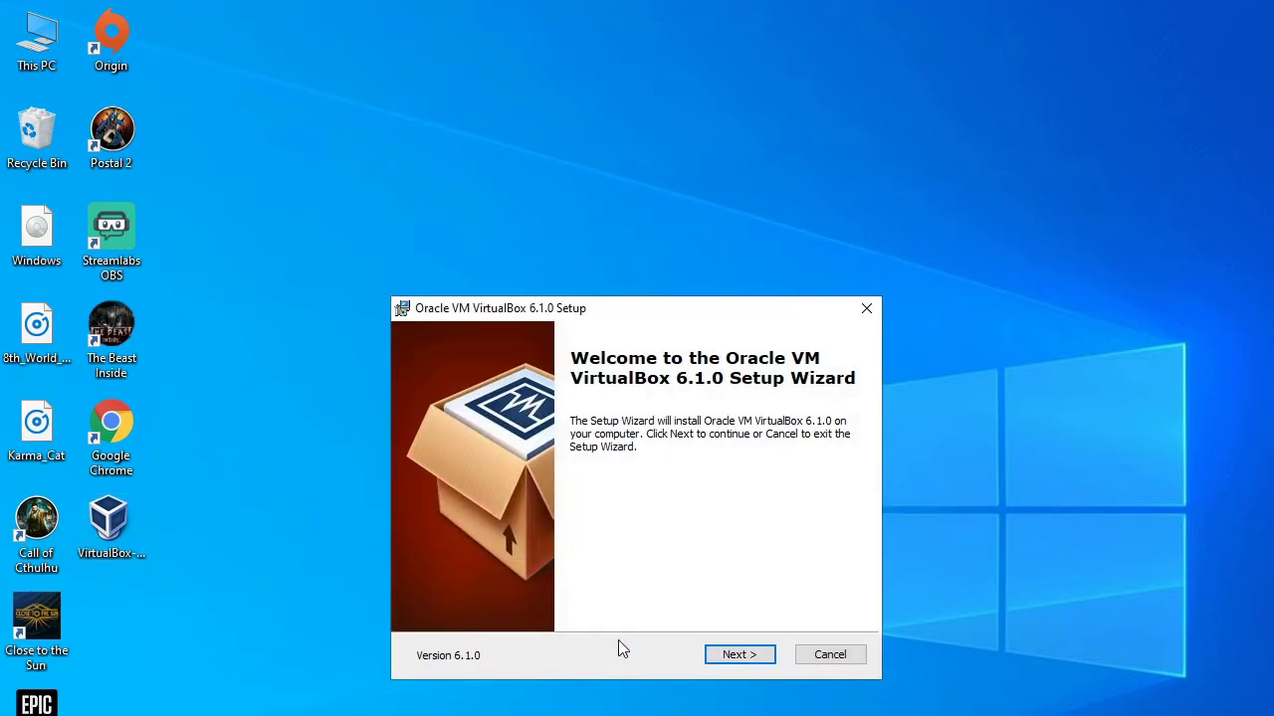
{"action": "left_click", "coordinate": [739, 657]}
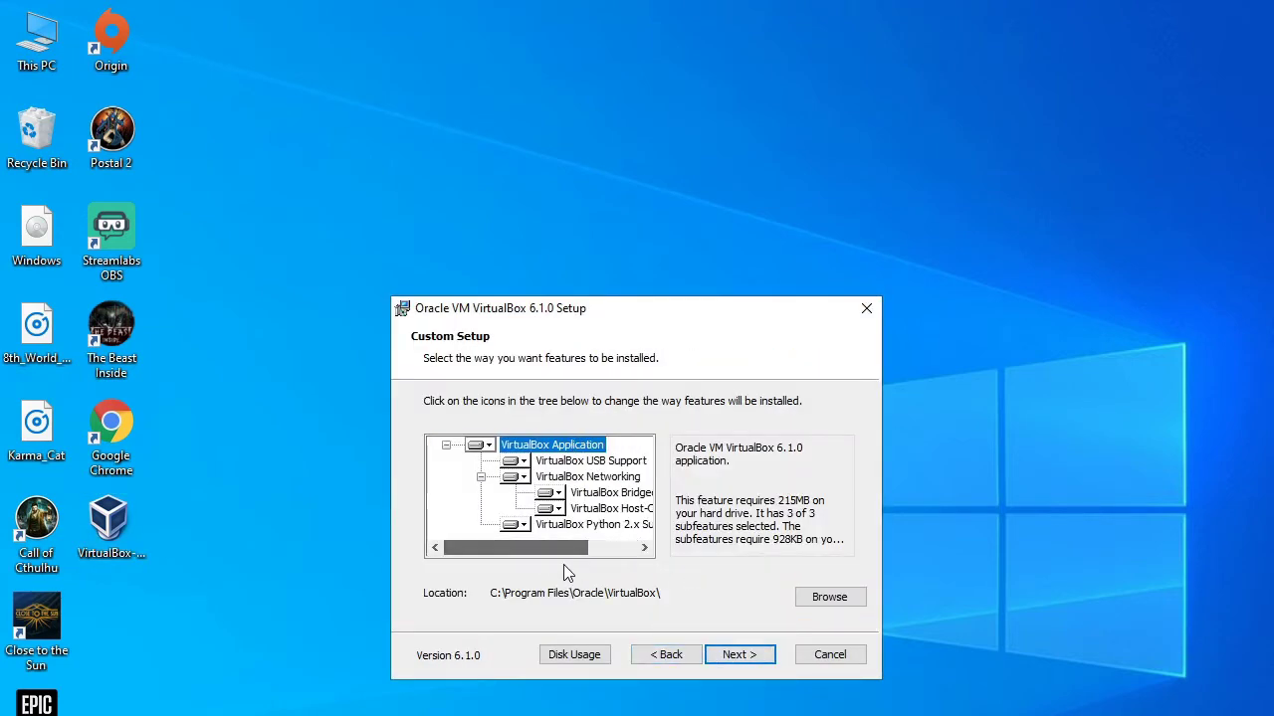
{"action": "mouse_move", "coordinate": [559, 550]}
{"action": "left_mouse_down"}
{"action": "mouse_move", "coordinate": [622, 554]}
{"action": "mouse_move", "coordinate": [479, 543]}
{"action": "mouse_move", "coordinate": [542, 548]}
{"action": "left_mouse_up"}
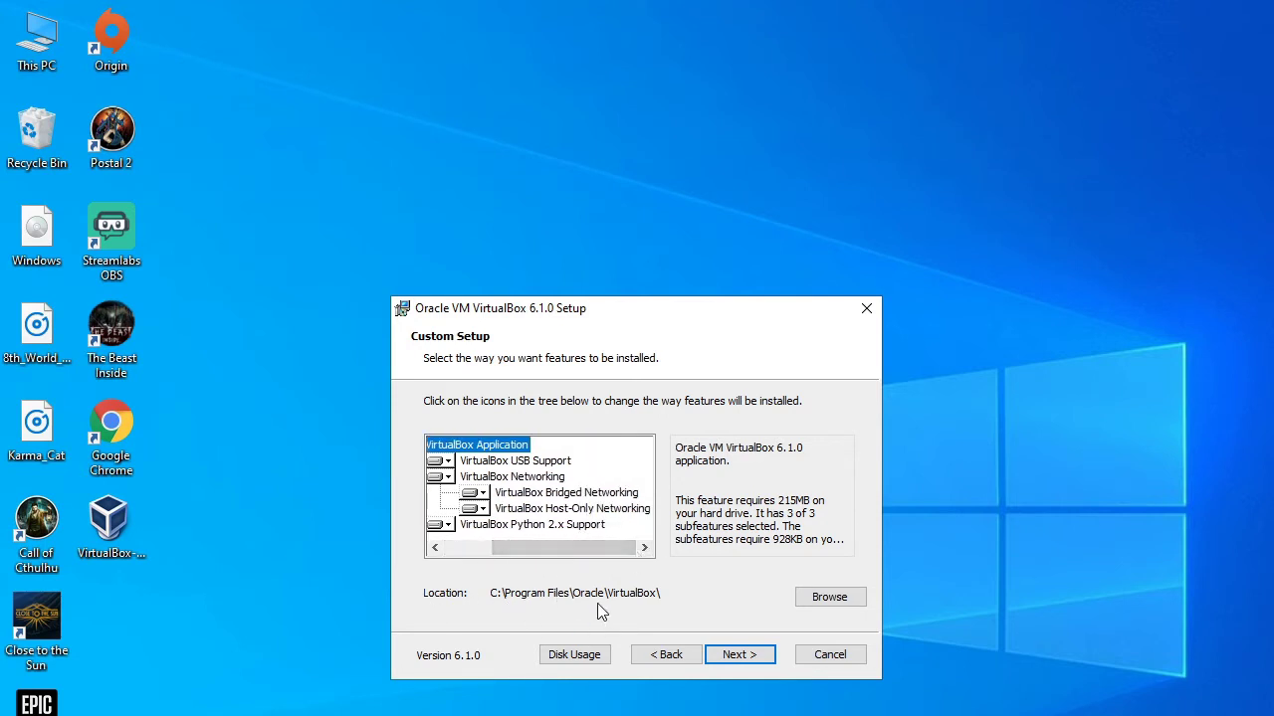
{"action": "left_click_drag", "start_coordinate": [660, 308], "coordinate": [607, 241]}
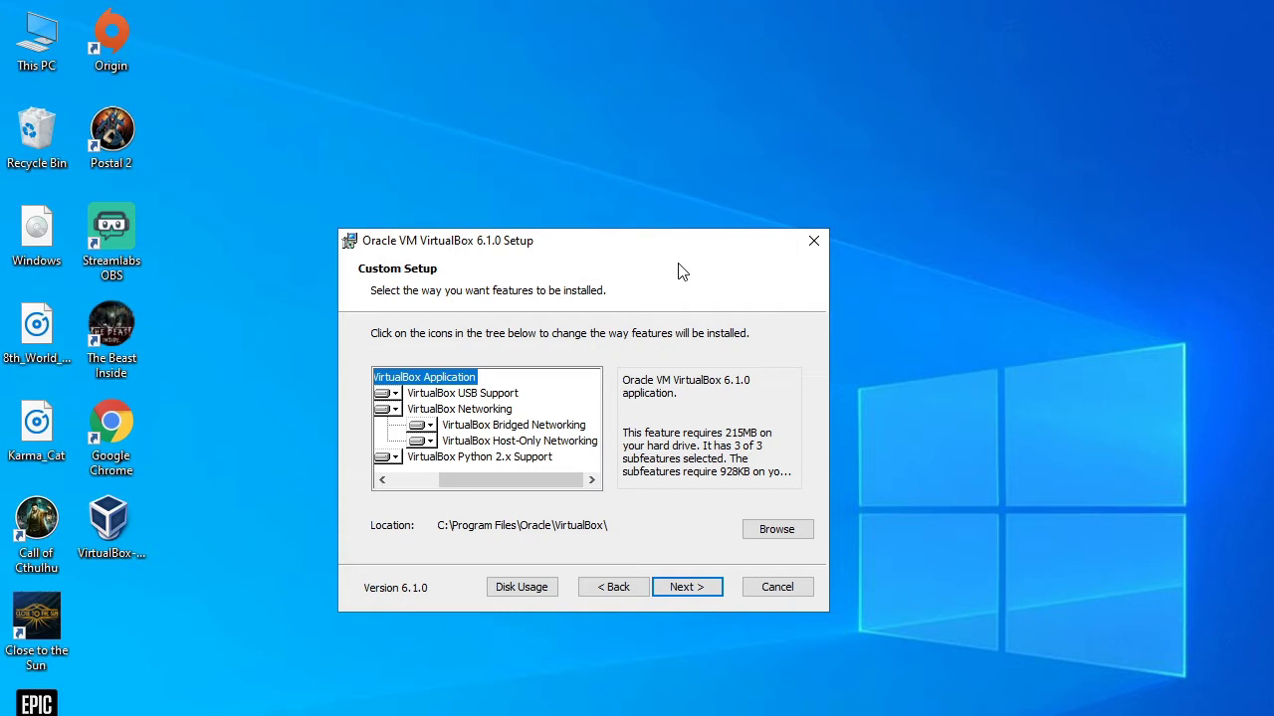
{"action": "left_click", "coordinate": [687, 587]}
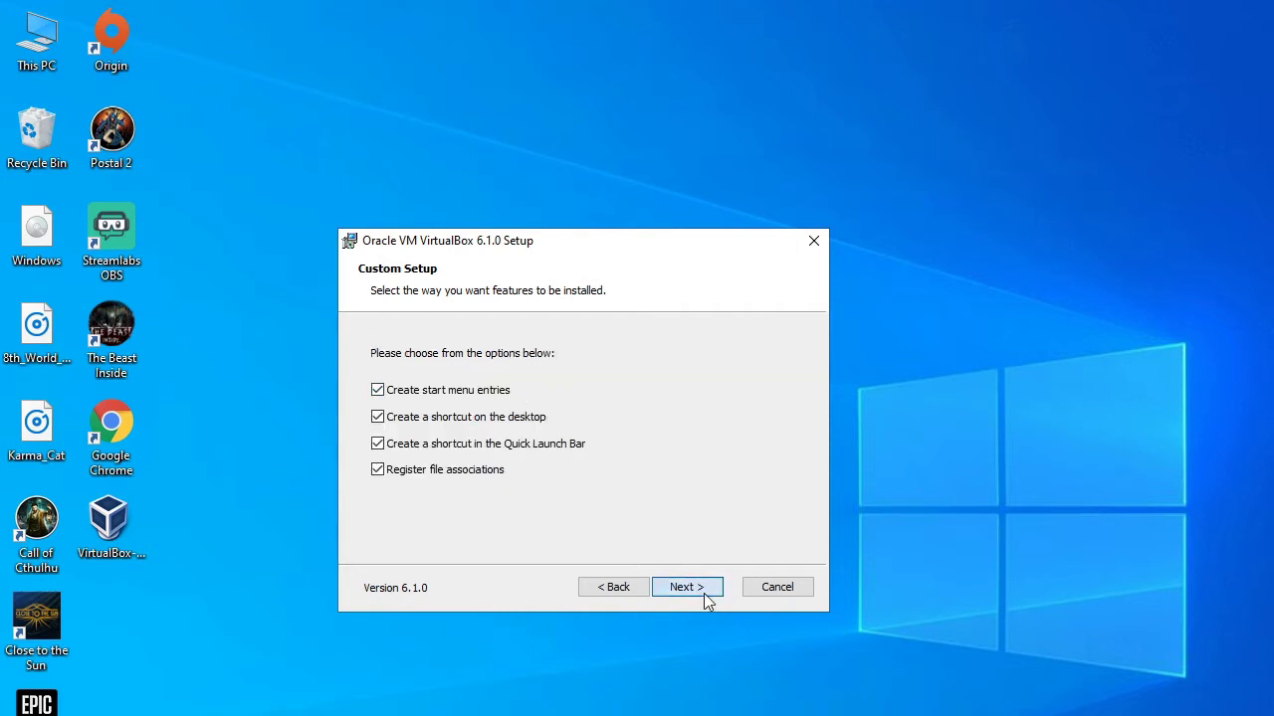
{"action": "left_click", "coordinate": [703, 593]}
{"action": "left_click", "coordinate": [684, 588]}
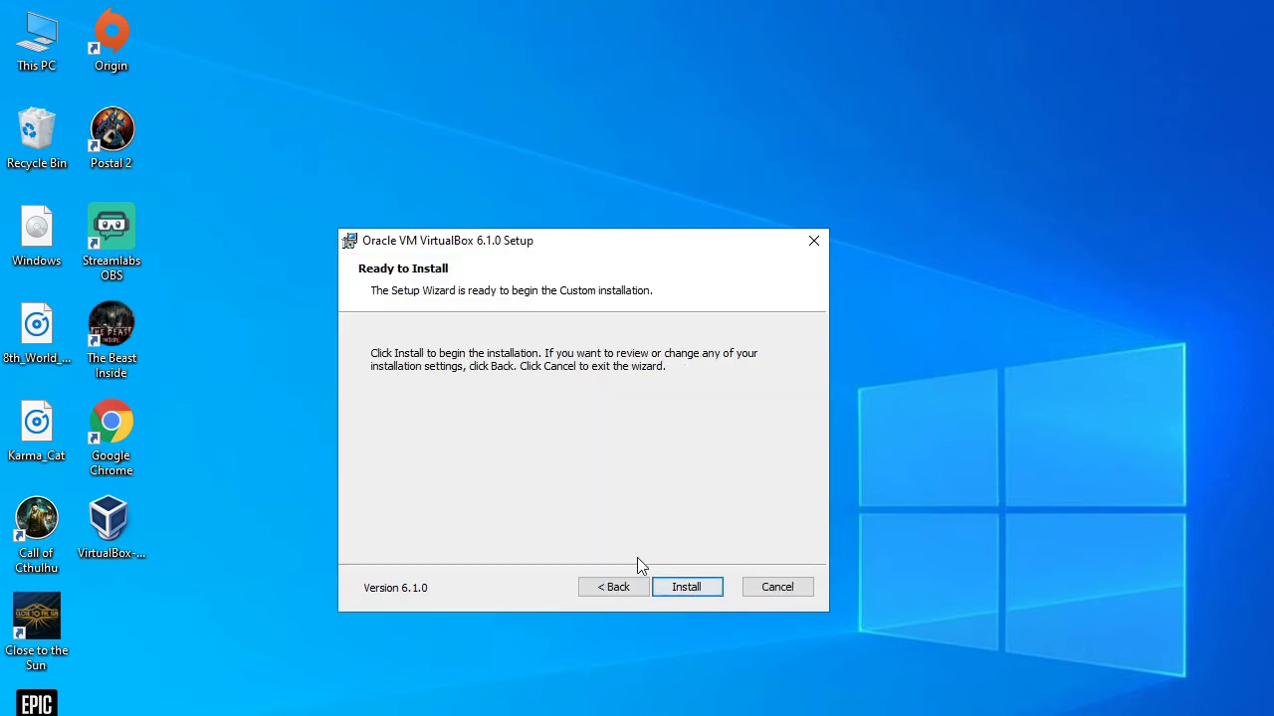
{"action": "left_click", "coordinate": [682, 586]}
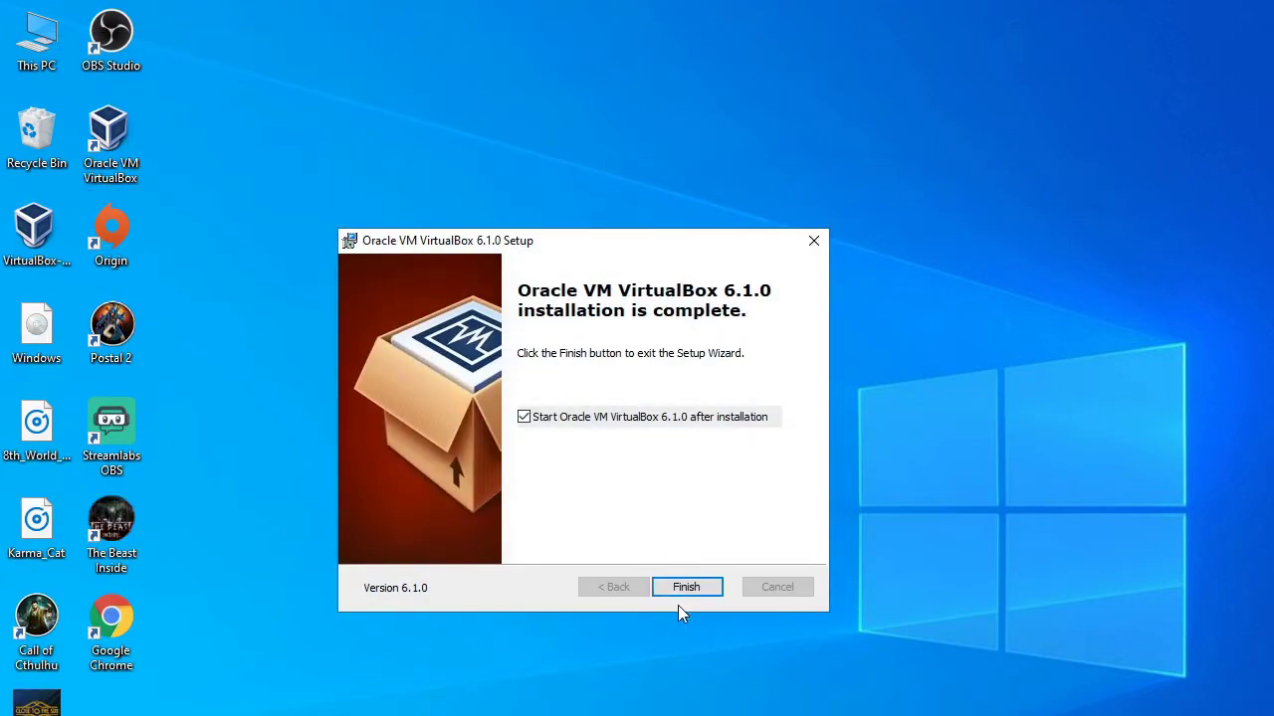
{"action": "left_click", "coordinate": [687, 587]}
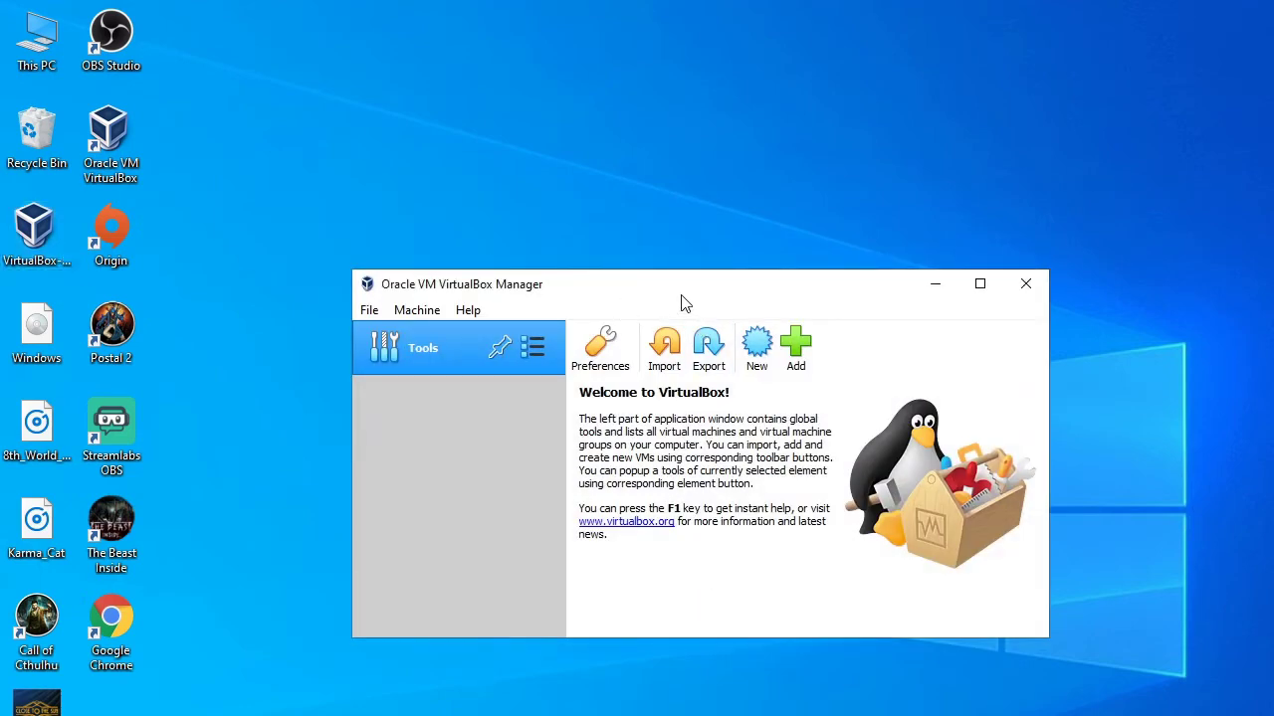
Step: Start creating a new virtual machine and name it test
{"action": "left_click_drag", "start_coordinate": [683, 301], "coordinate": [616, 319]}
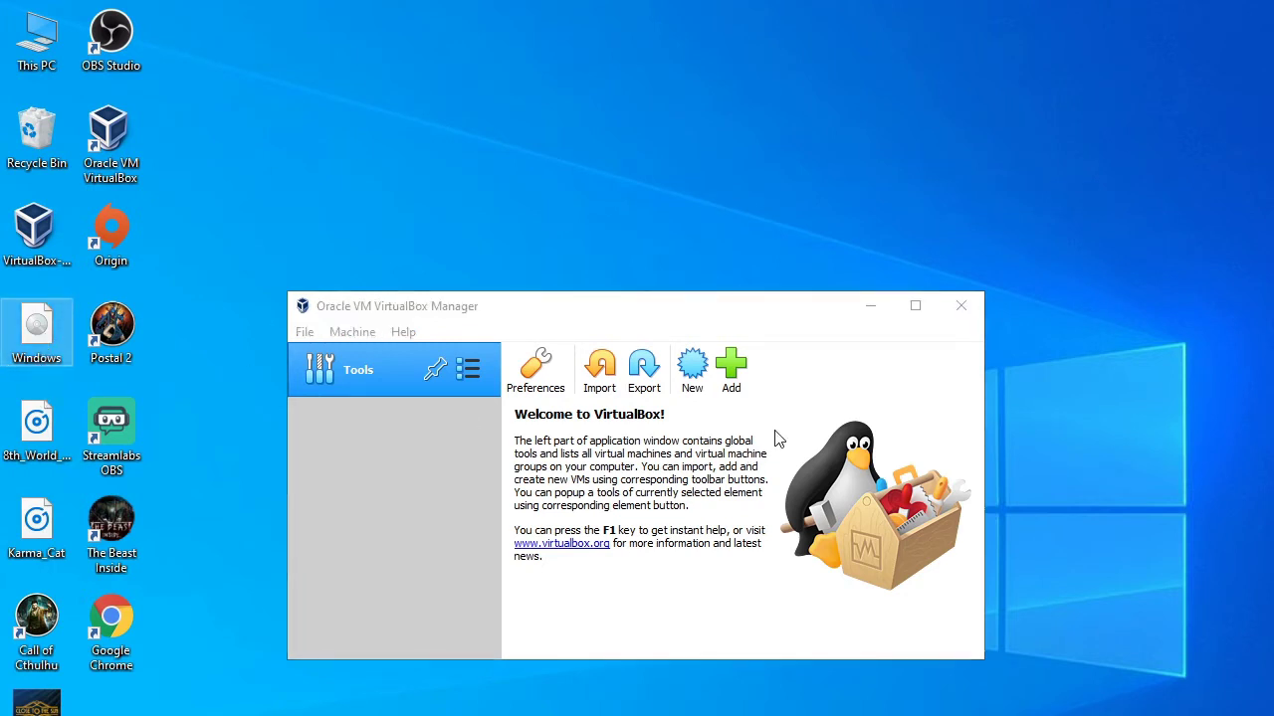
{"action": "left_click", "coordinate": [625, 323]}
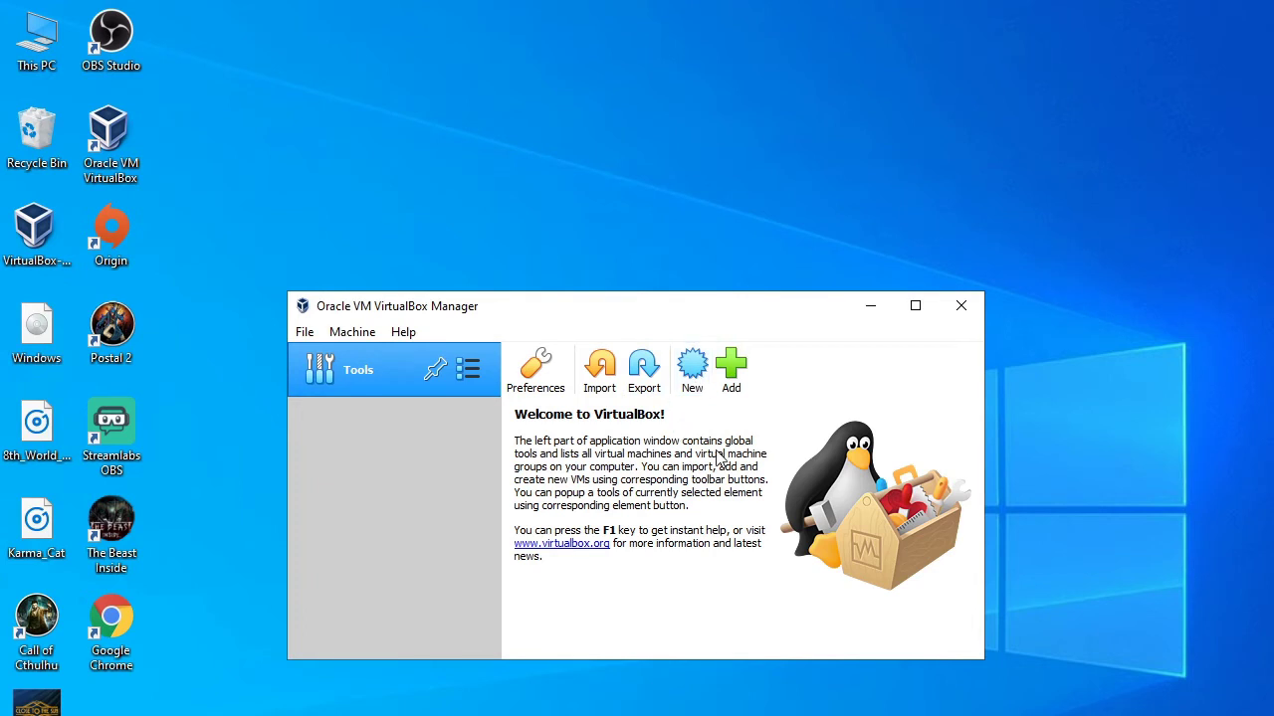
{"action": "mouse_move", "coordinate": [600, 323]}
{"action": "left_mouse_down"}
{"action": "mouse_move", "coordinate": [564, 271]}
{"action": "mouse_move", "coordinate": [672, 355]}
{"action": "mouse_move", "coordinate": [619, 321]}
{"action": "left_mouse_up"}
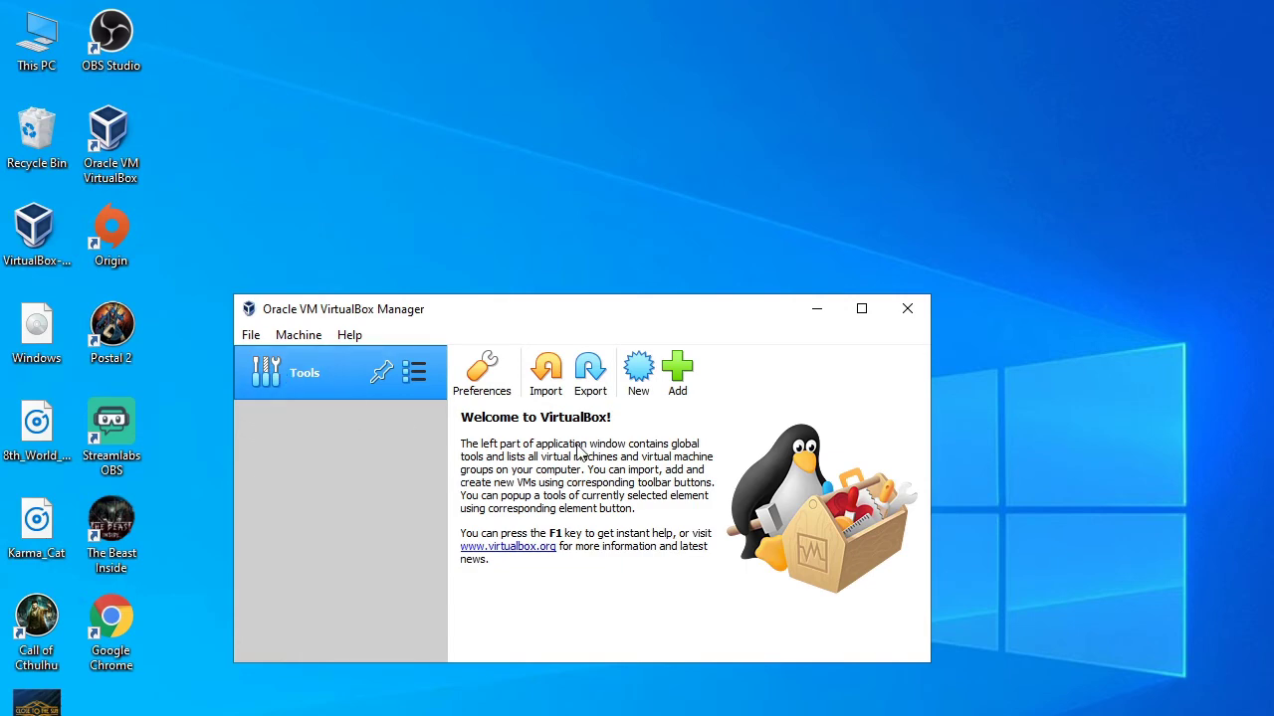
{"action": "left_click", "coordinate": [638, 369]}
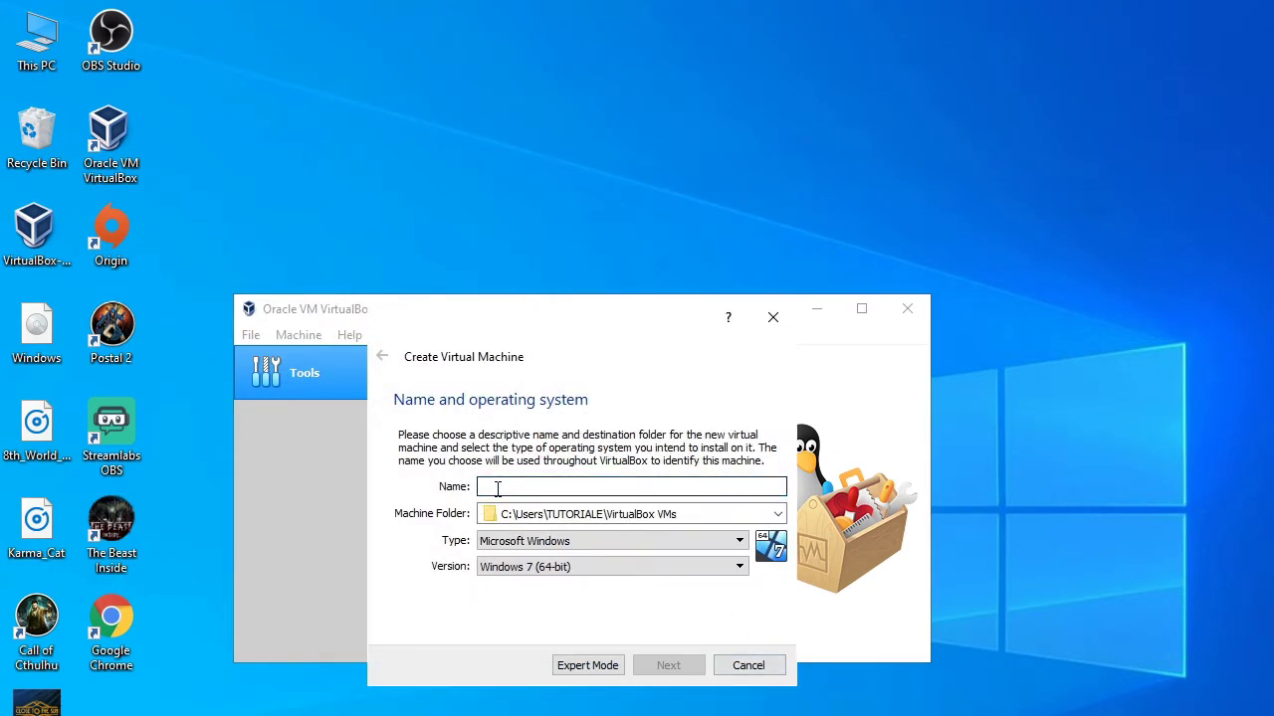
{"action": "type", "text": "test"}
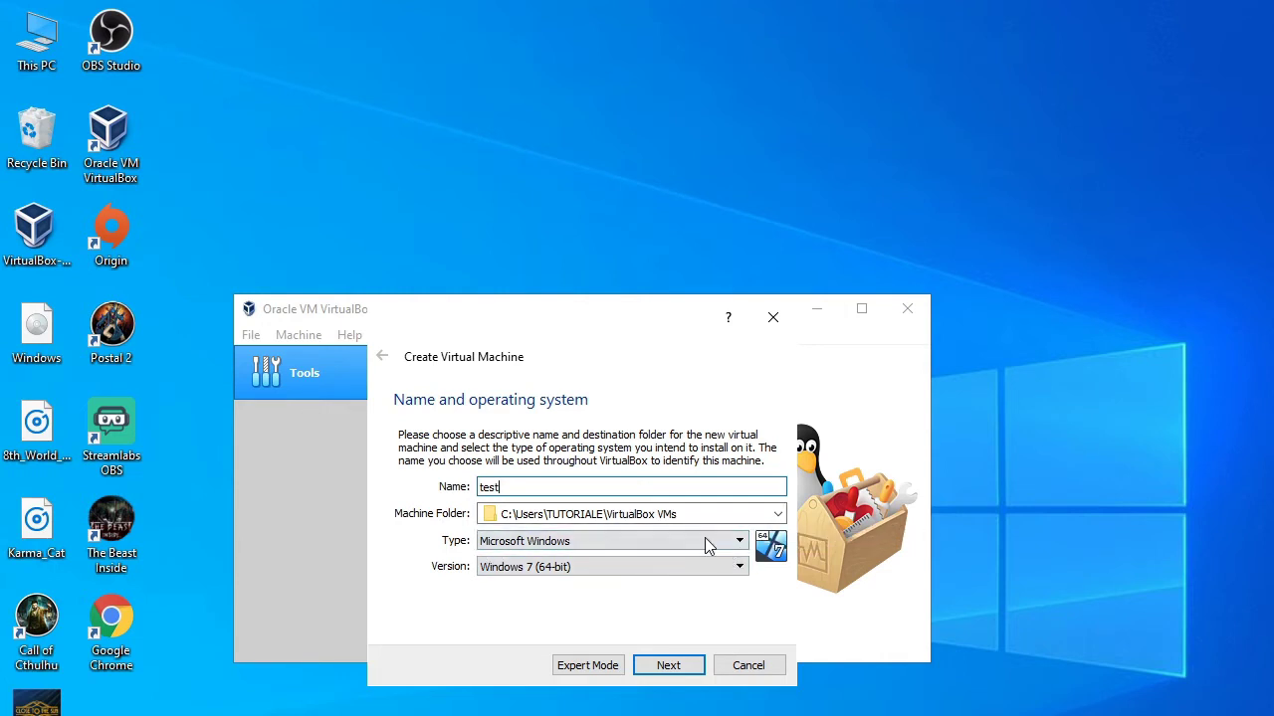
Step: Set the virtual machine's type to Microsoft Windows and version to Windows 10 (64-bit), and continue to the memory size
{"action": "left_click", "coordinate": [738, 544]}
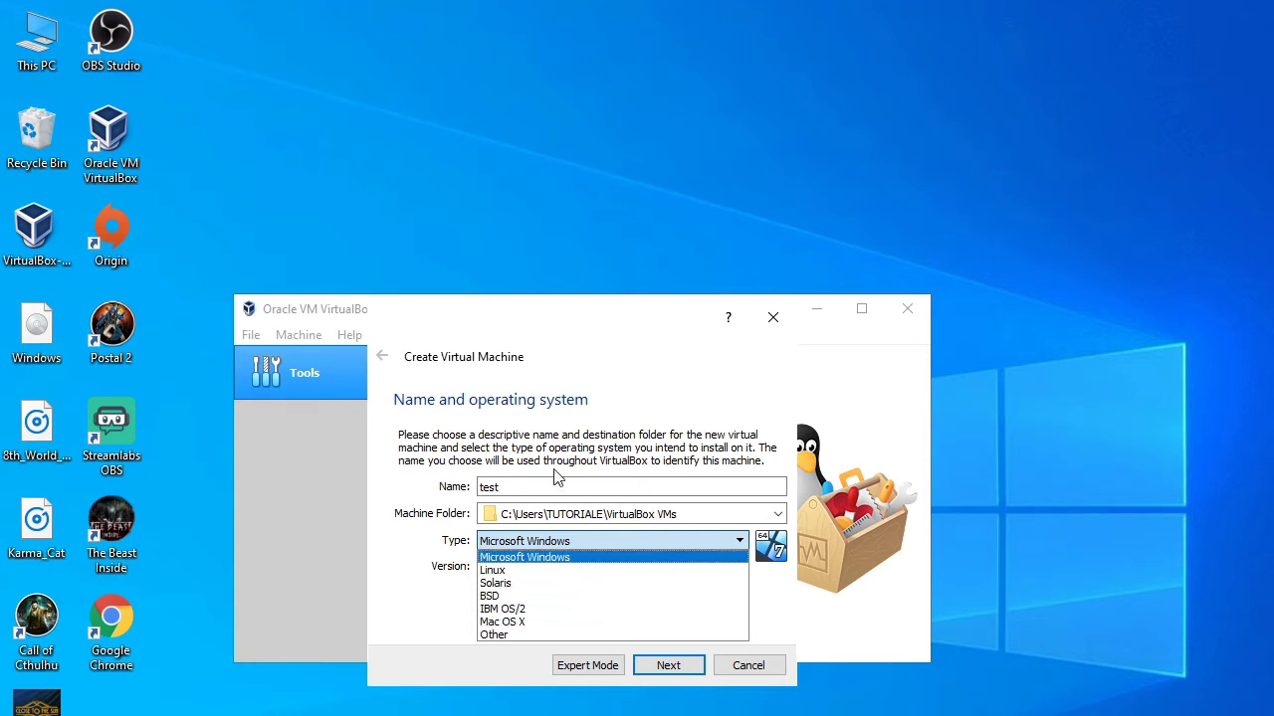
{"action": "left_click", "coordinate": [527, 558]}
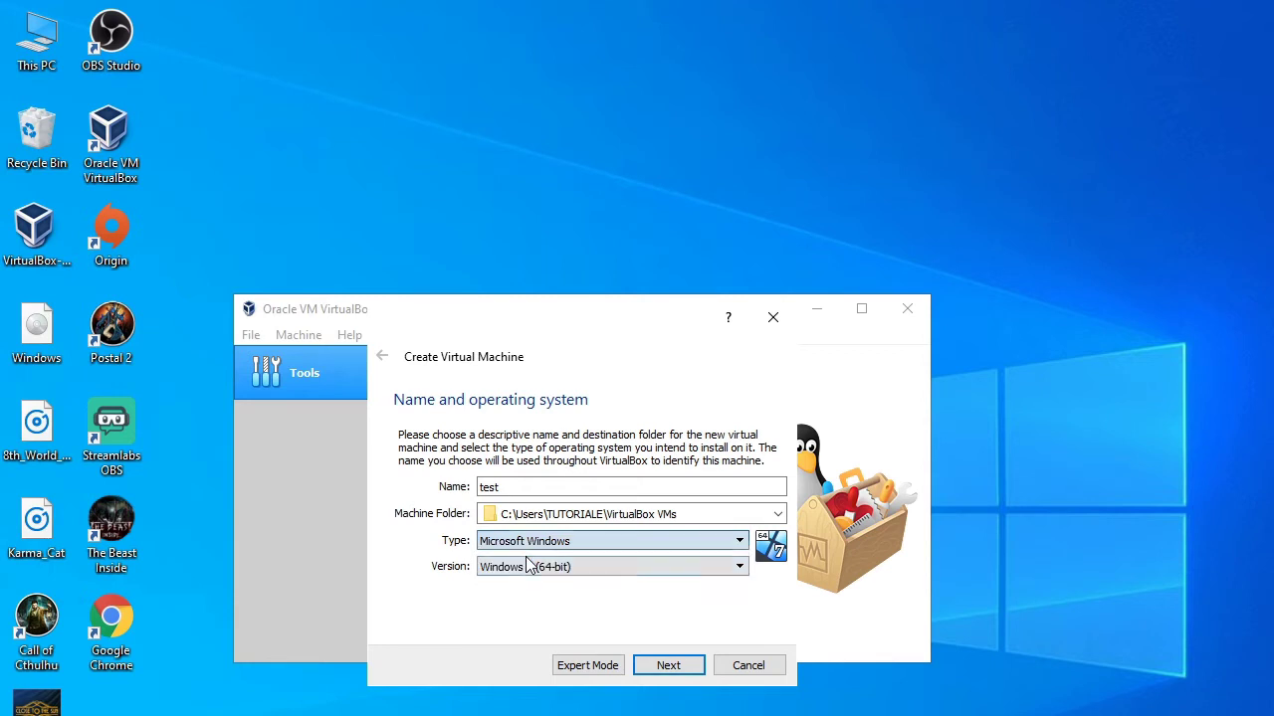
{"action": "left_click", "coordinate": [741, 567]}
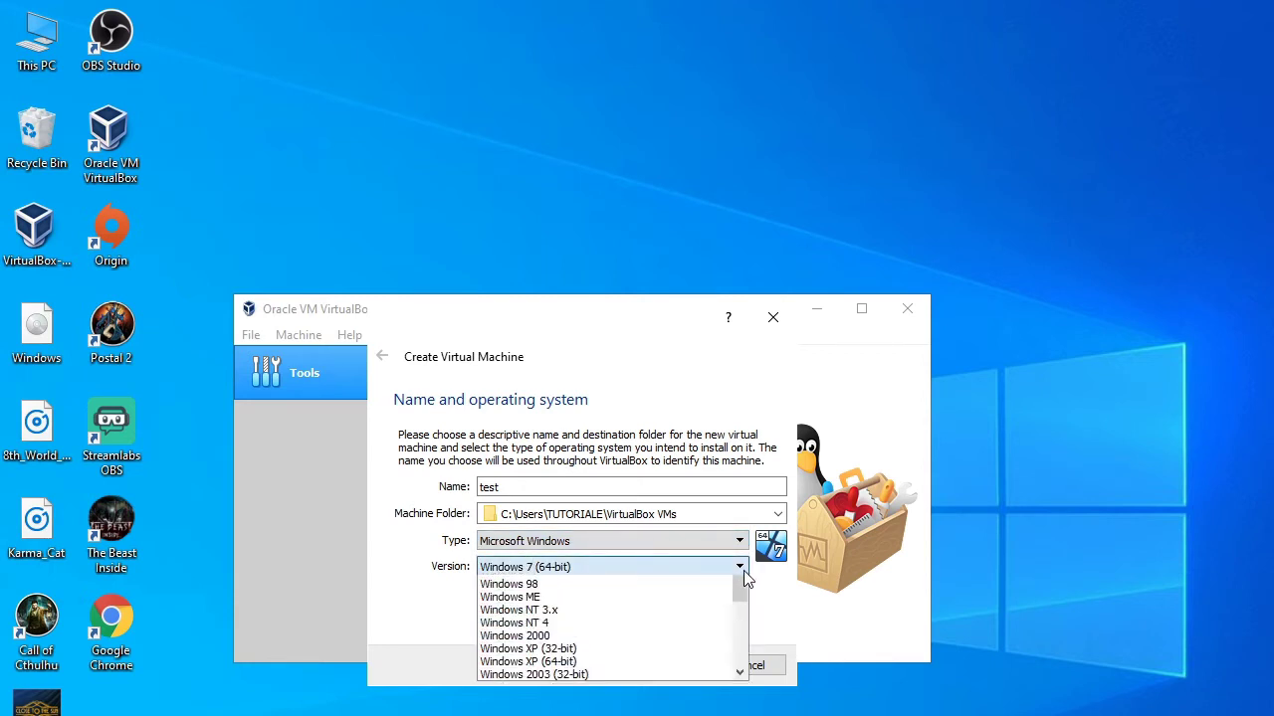
{"action": "scroll", "coordinate": [555, 677], "scroll_direction": "down", "scroll_amount": 4}
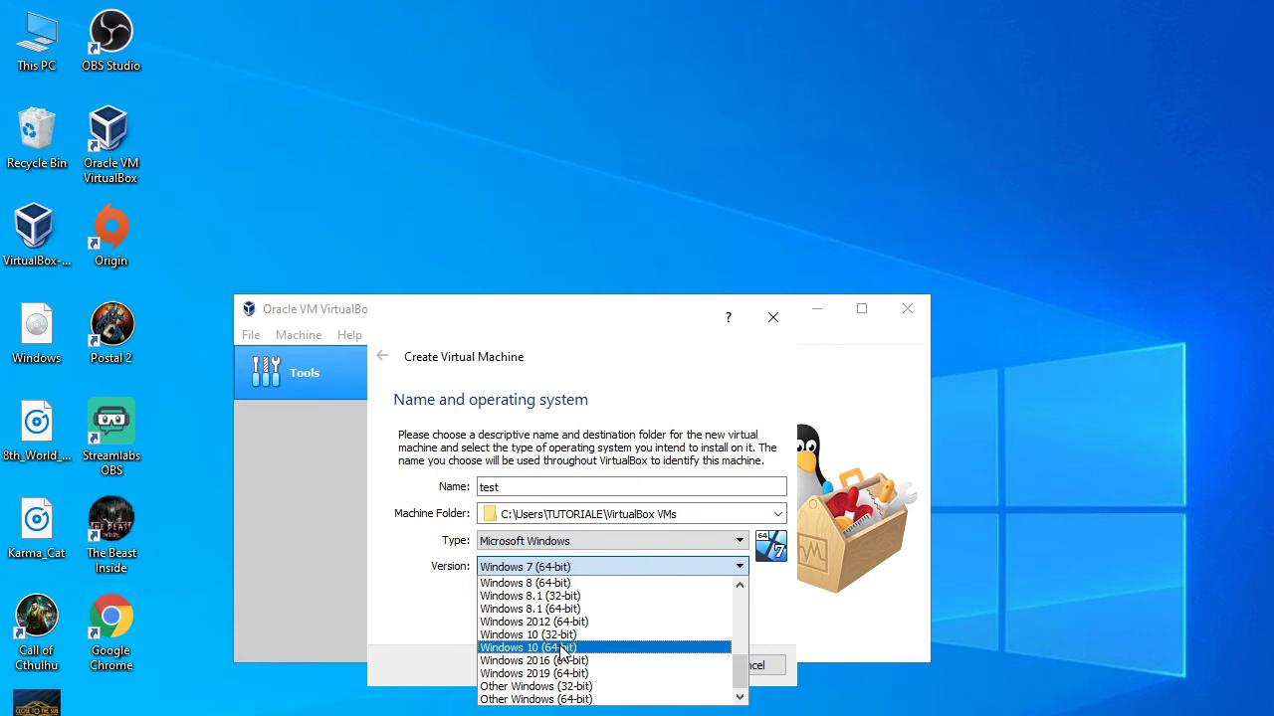
{"action": "left_click", "coordinate": [562, 648]}
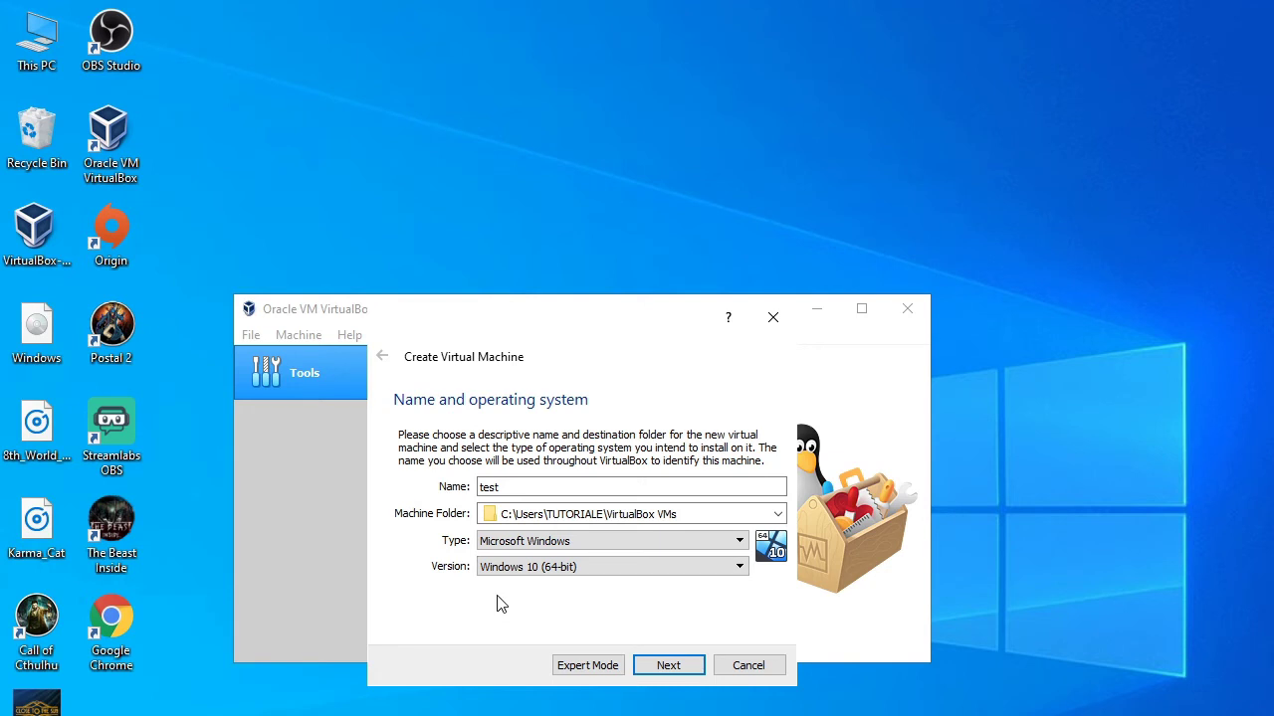
{"action": "mouse_move", "coordinate": [548, 352]}
{"action": "left_mouse_down"}
{"action": "mouse_move", "coordinate": [627, 327]}
{"action": "mouse_move", "coordinate": [558, 370]}
{"action": "left_mouse_up"}
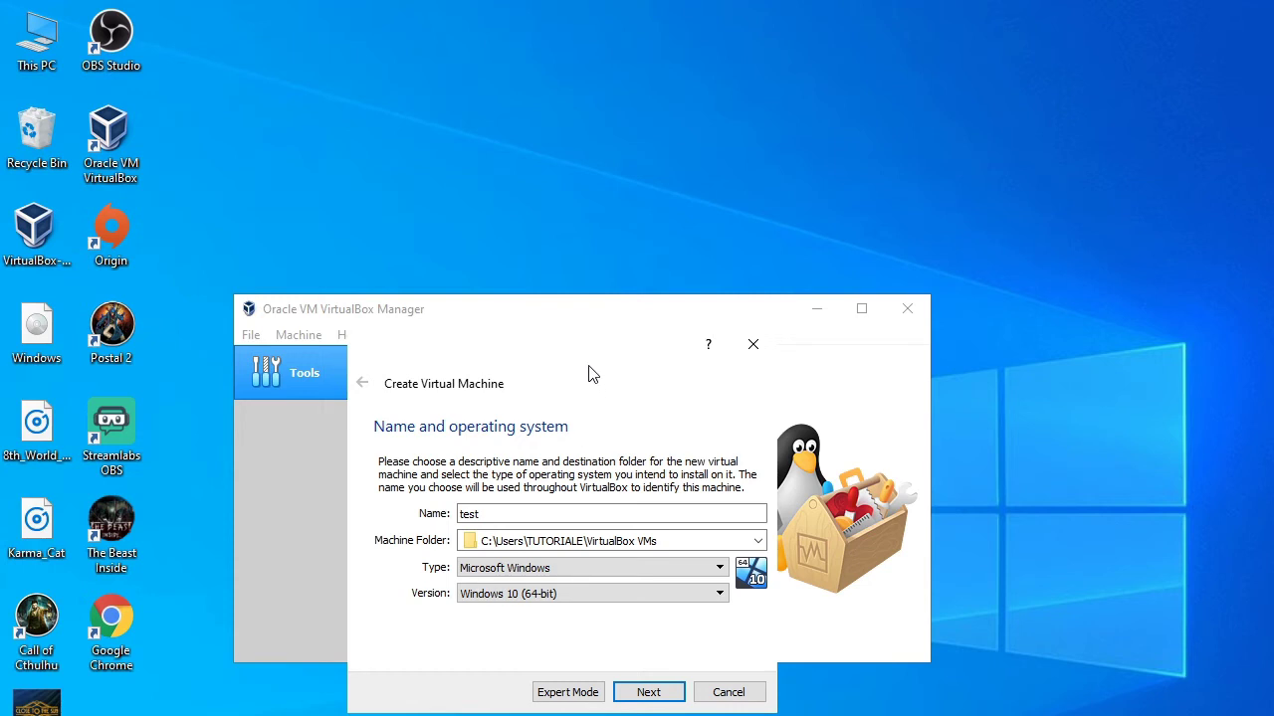
{"action": "left_click", "coordinate": [40, 336]}
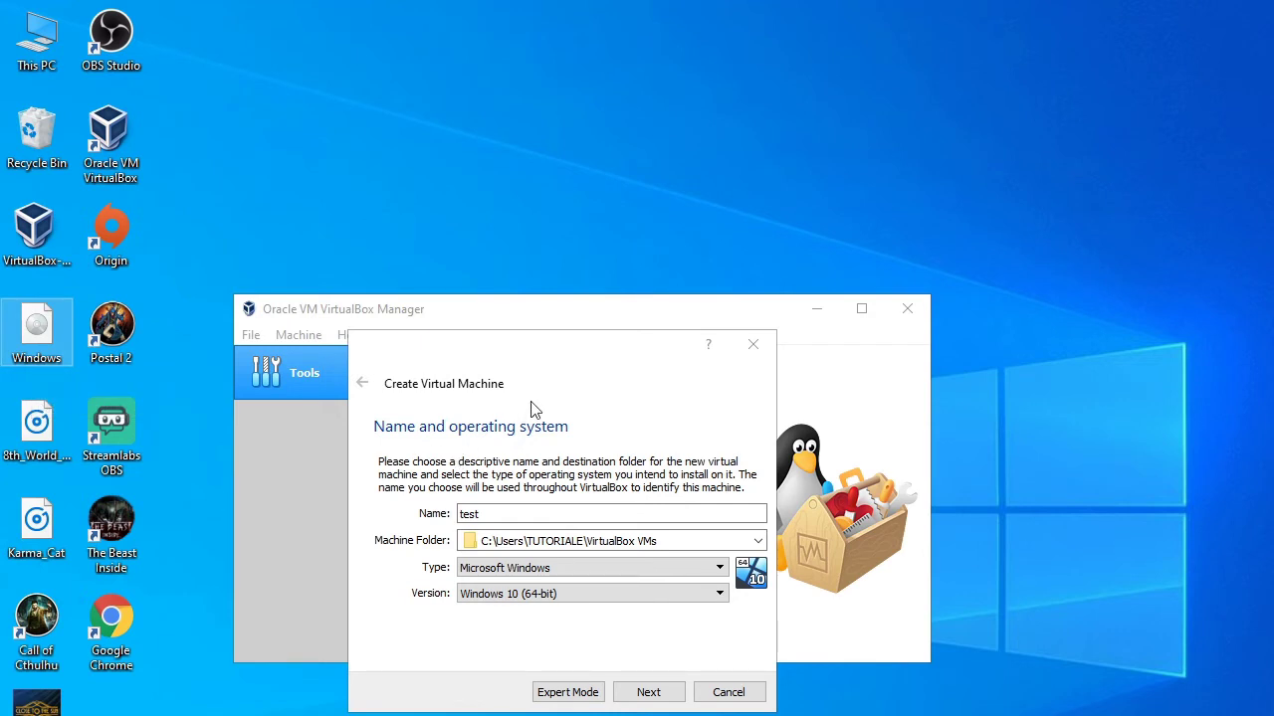
{"action": "left_click_drag", "start_coordinate": [558, 384], "coordinate": [528, 358]}
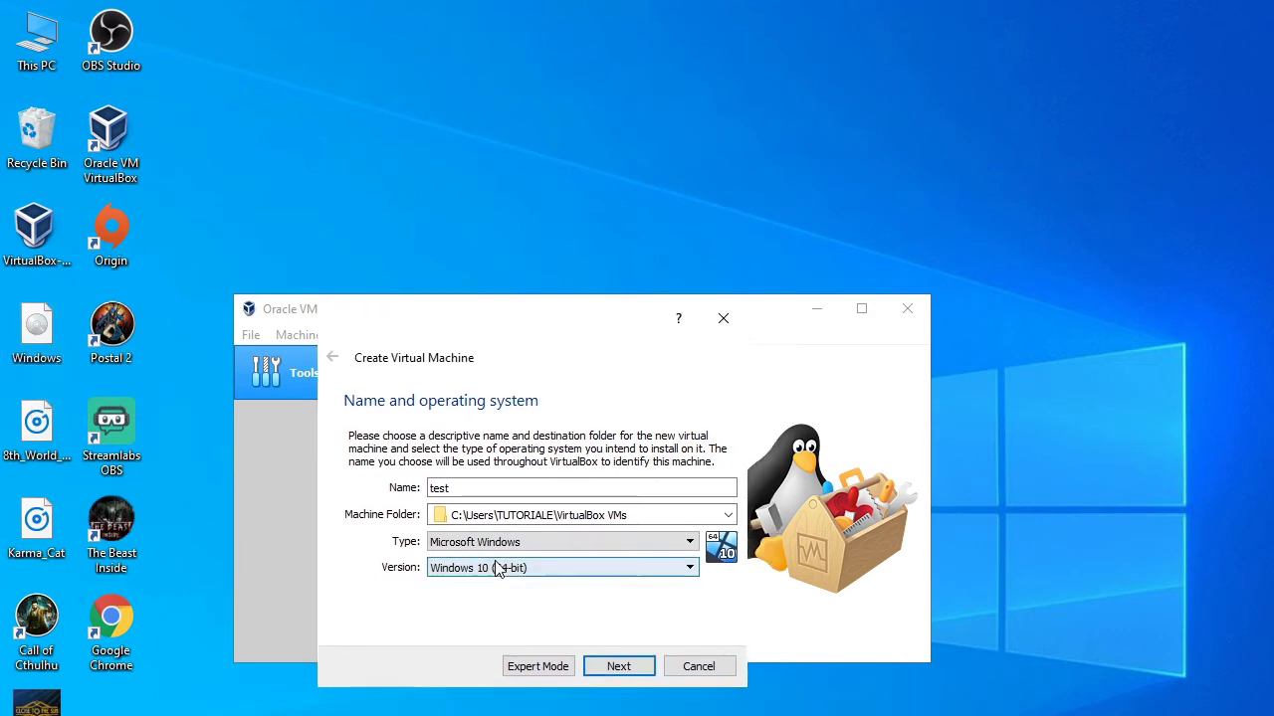
{"action": "left_click", "coordinate": [620, 668]}
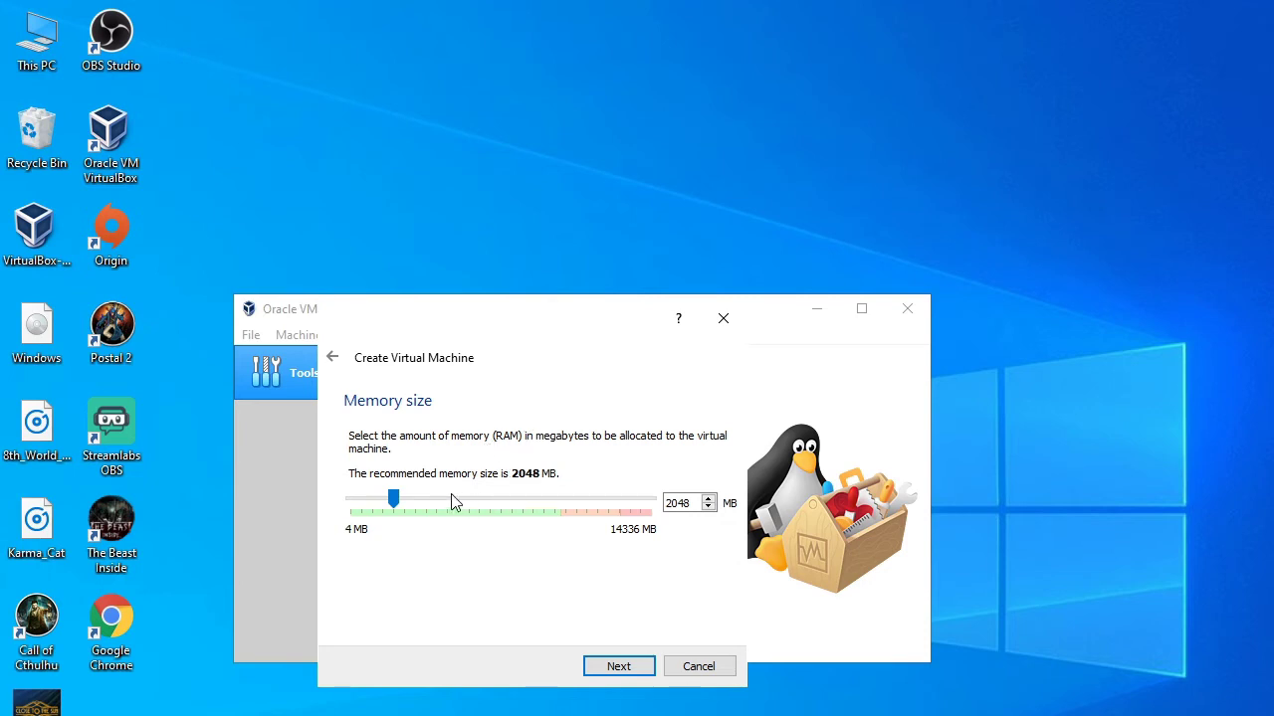
Step: Keep the recommended 2048 MB memory size for the virtual machine and continue to the hard disk setup
{"action": "left_click_drag", "start_coordinate": [504, 367], "coordinate": [572, 428]}
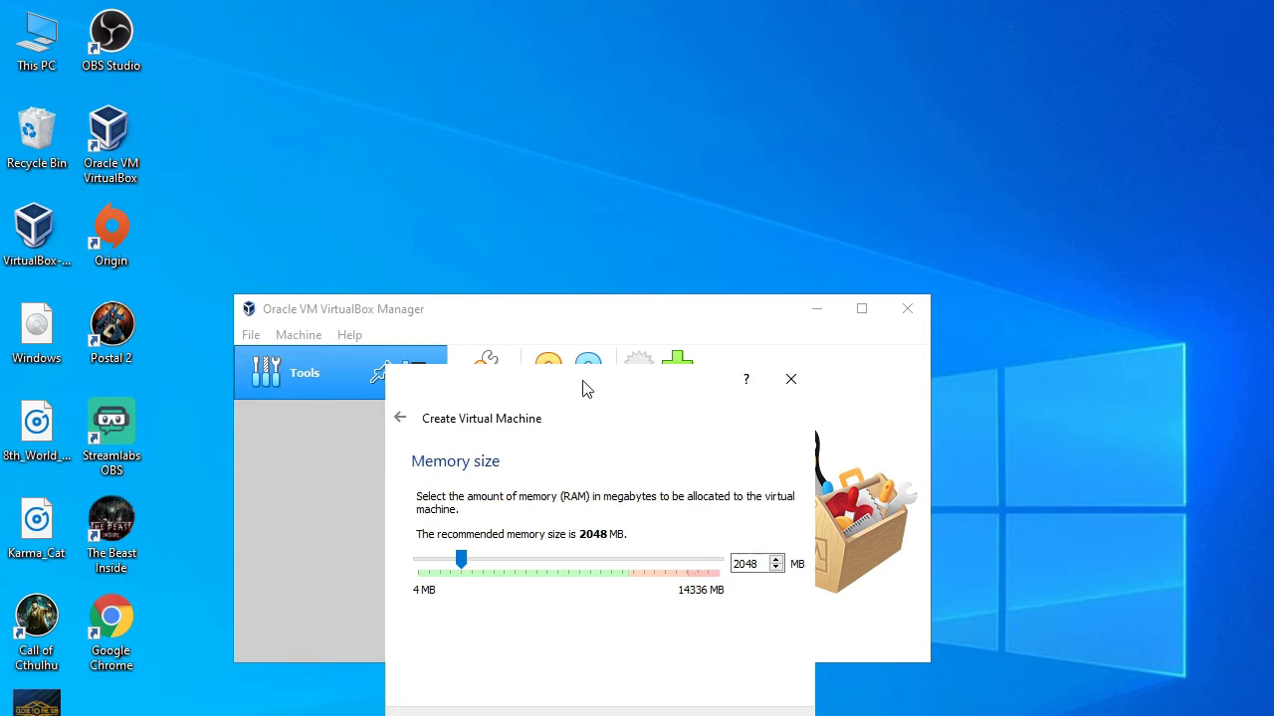
{"action": "left_click_drag", "start_coordinate": [585, 388], "coordinate": [562, 356]}
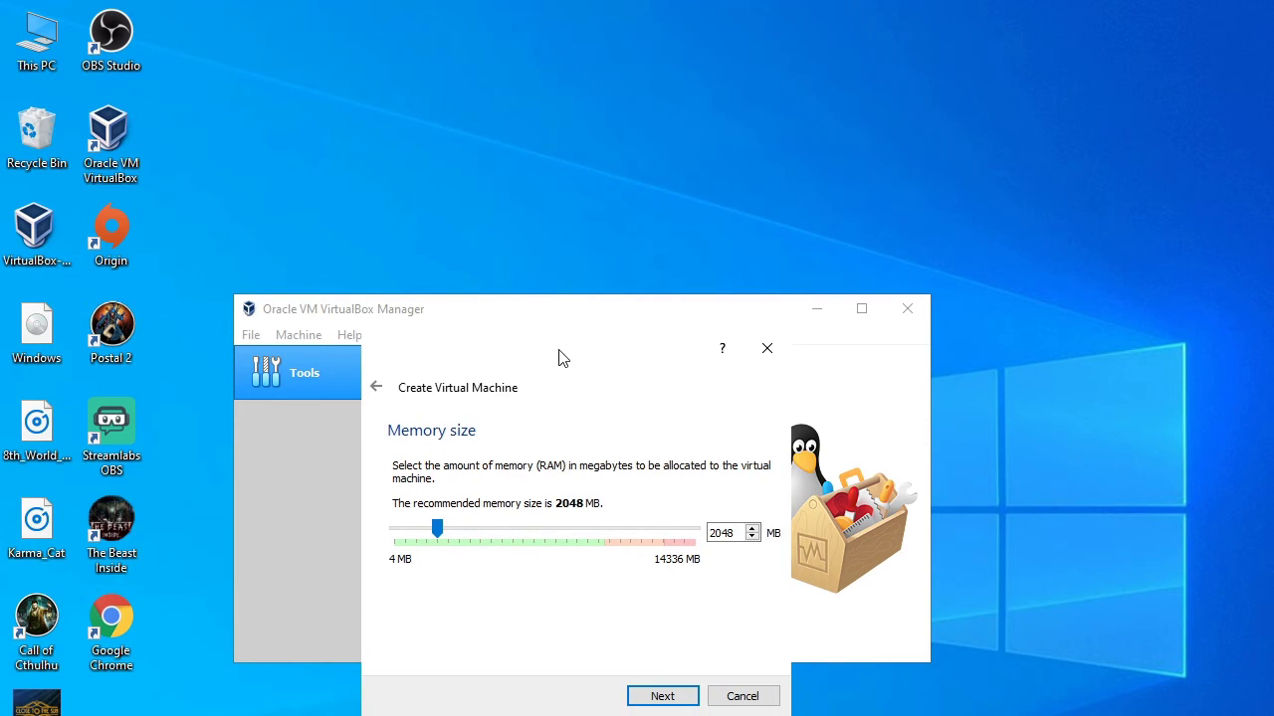
{"action": "left_click", "coordinate": [662, 697]}
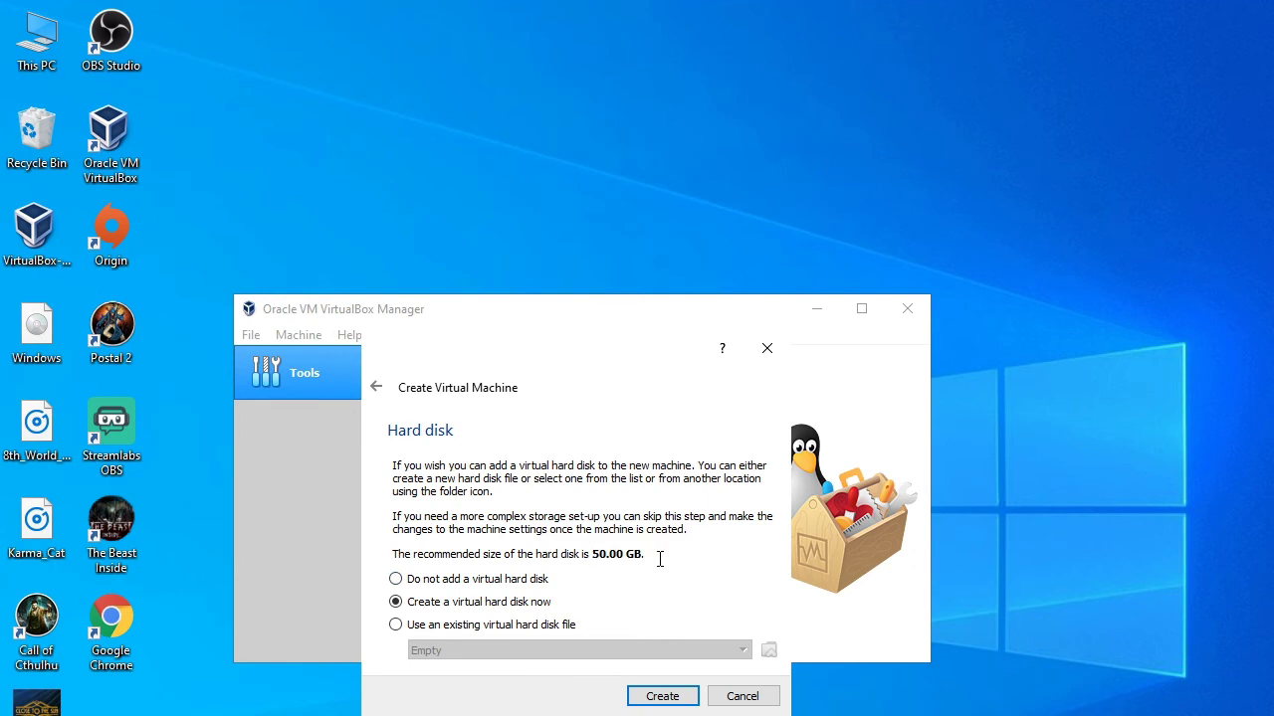
Step: Create a dynamically allocated 50.00 GB VDI virtual hard disk in the default location, completing the virtual machine
{"action": "left_click", "coordinate": [662, 697]}
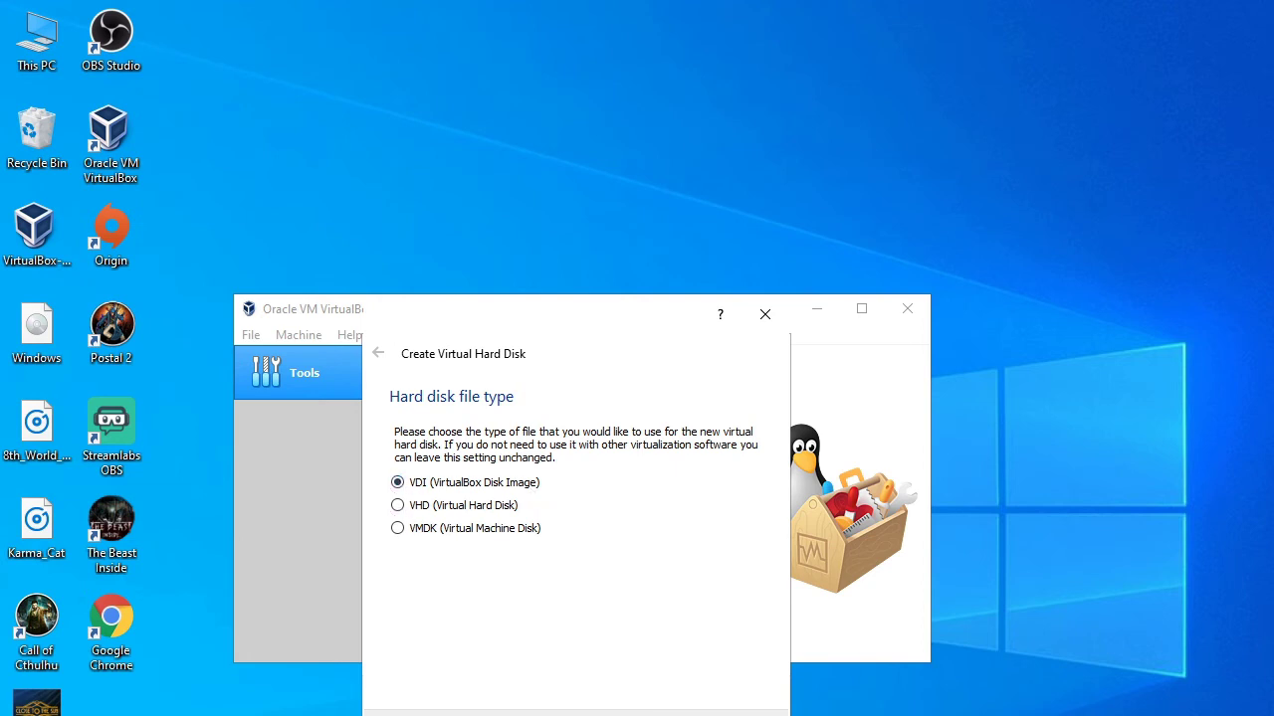
{"action": "key", "text": "Return"}
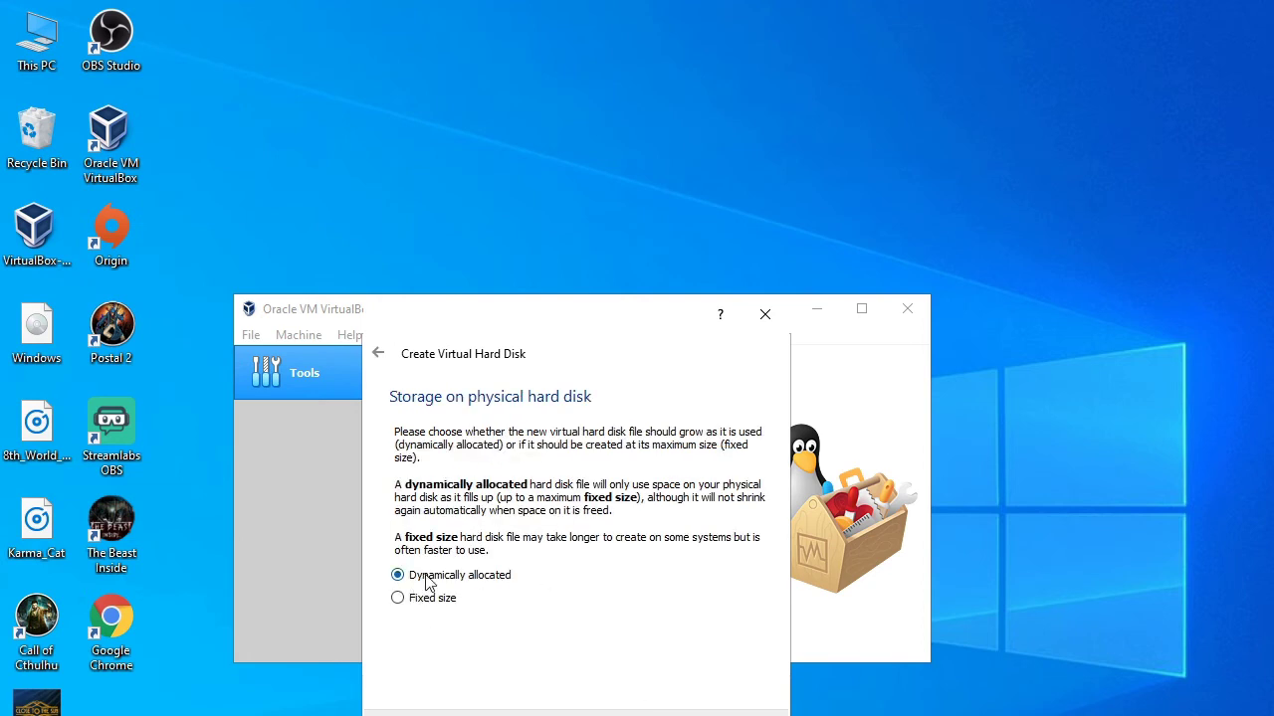
{"action": "key", "text": "Return"}
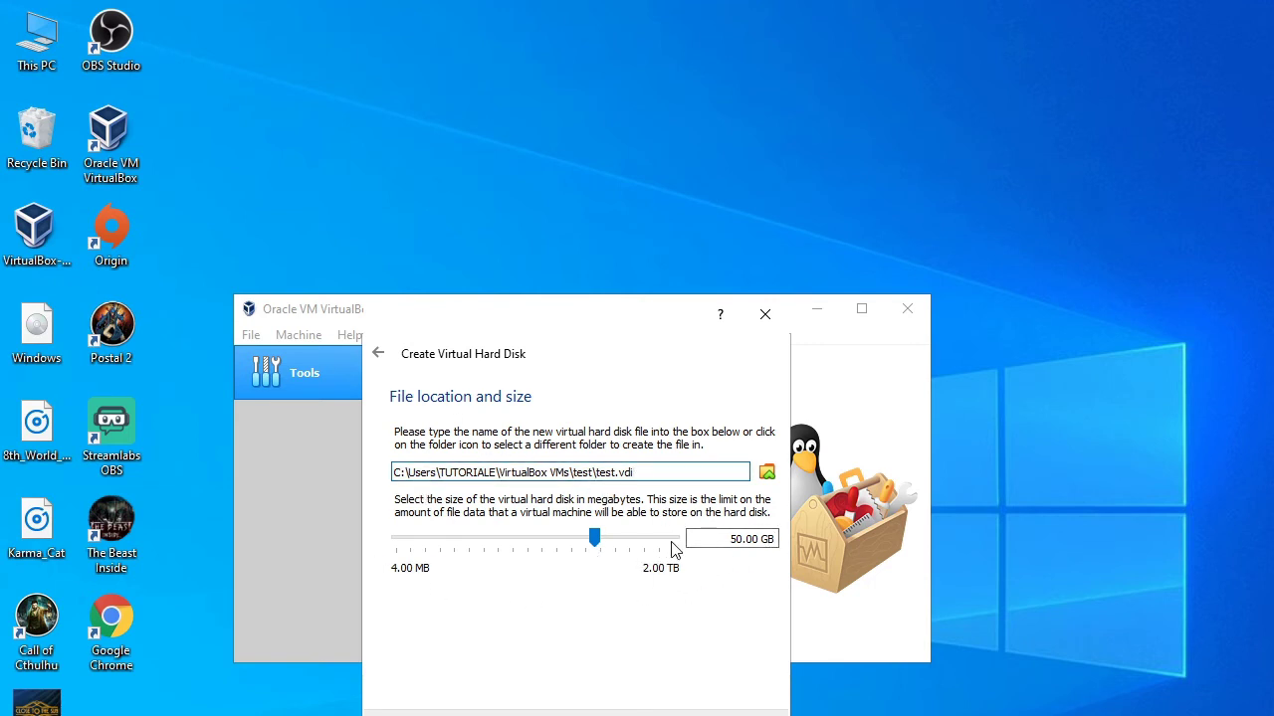
{"action": "key", "text": "Return"}
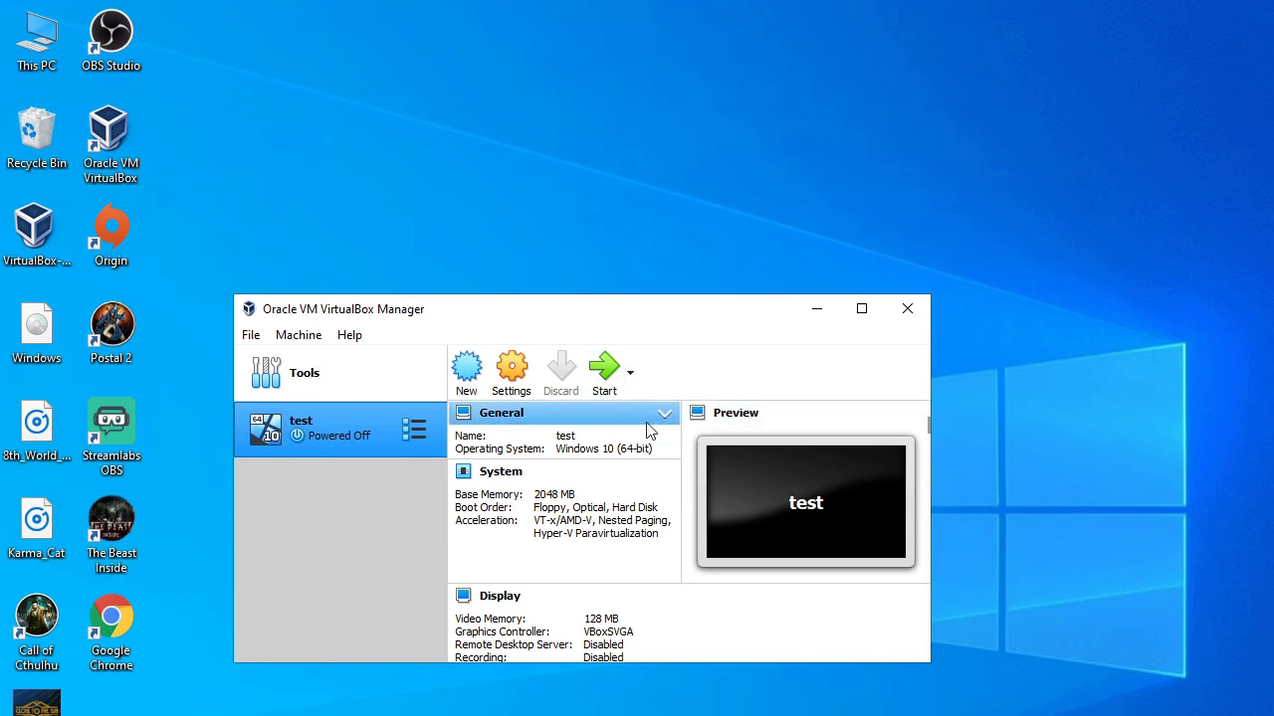
Step: Start the test virtual machine, adding Windows.iso from the Desktop as its start-up disk and booting from it
{"action": "left_click", "coordinate": [607, 373]}
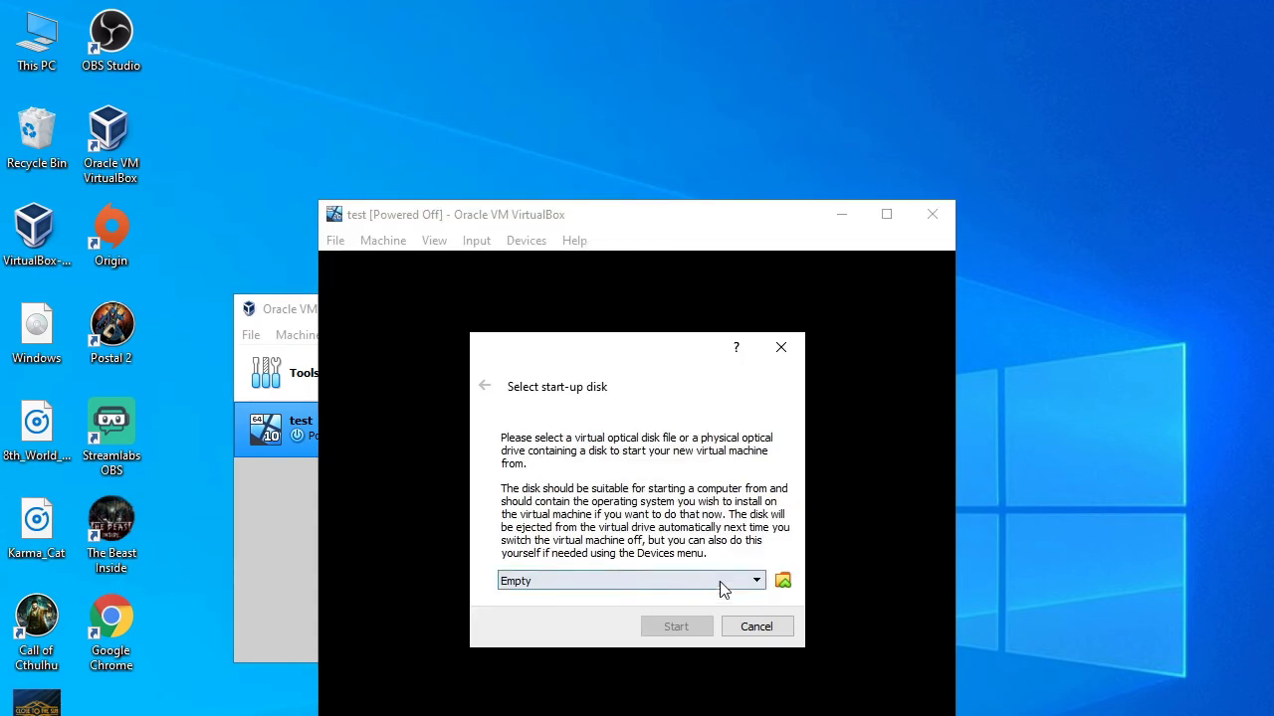
{"action": "left_click", "coordinate": [722, 585]}
{"action": "left_click", "coordinate": [783, 580]}
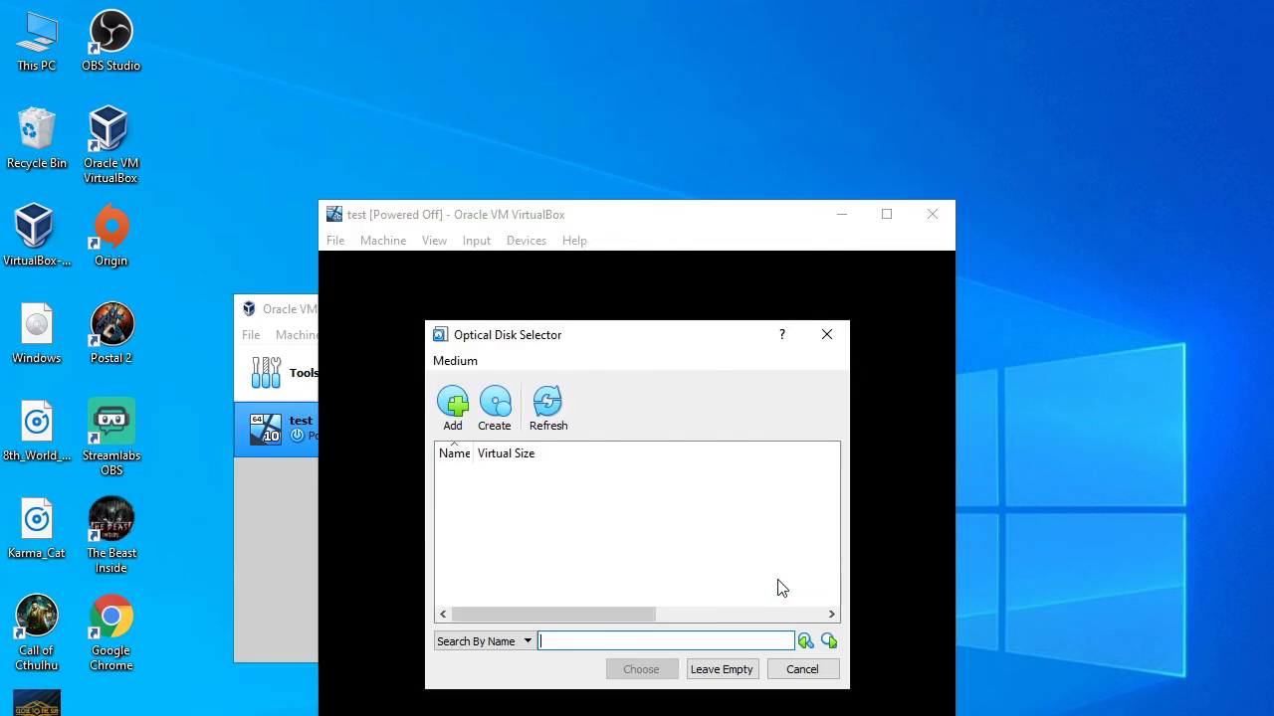
{"action": "left_click", "coordinate": [452, 406]}
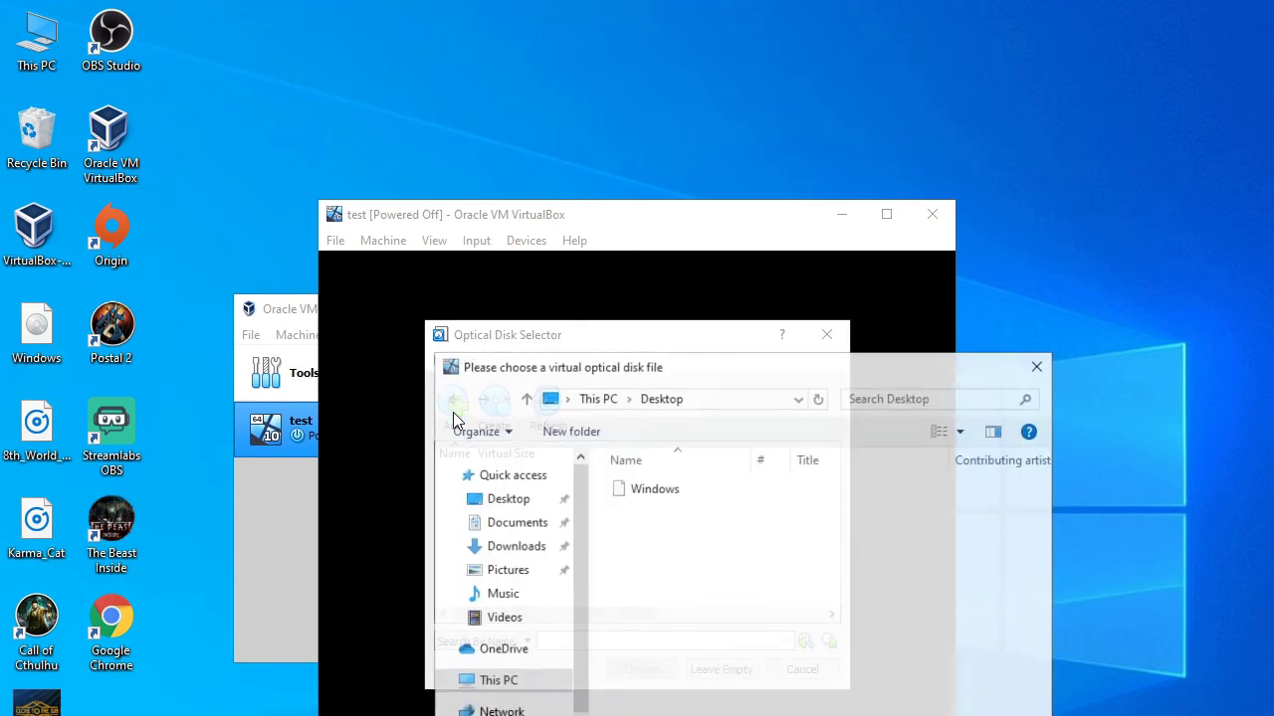
{"action": "double_click", "coordinate": [655, 489]}
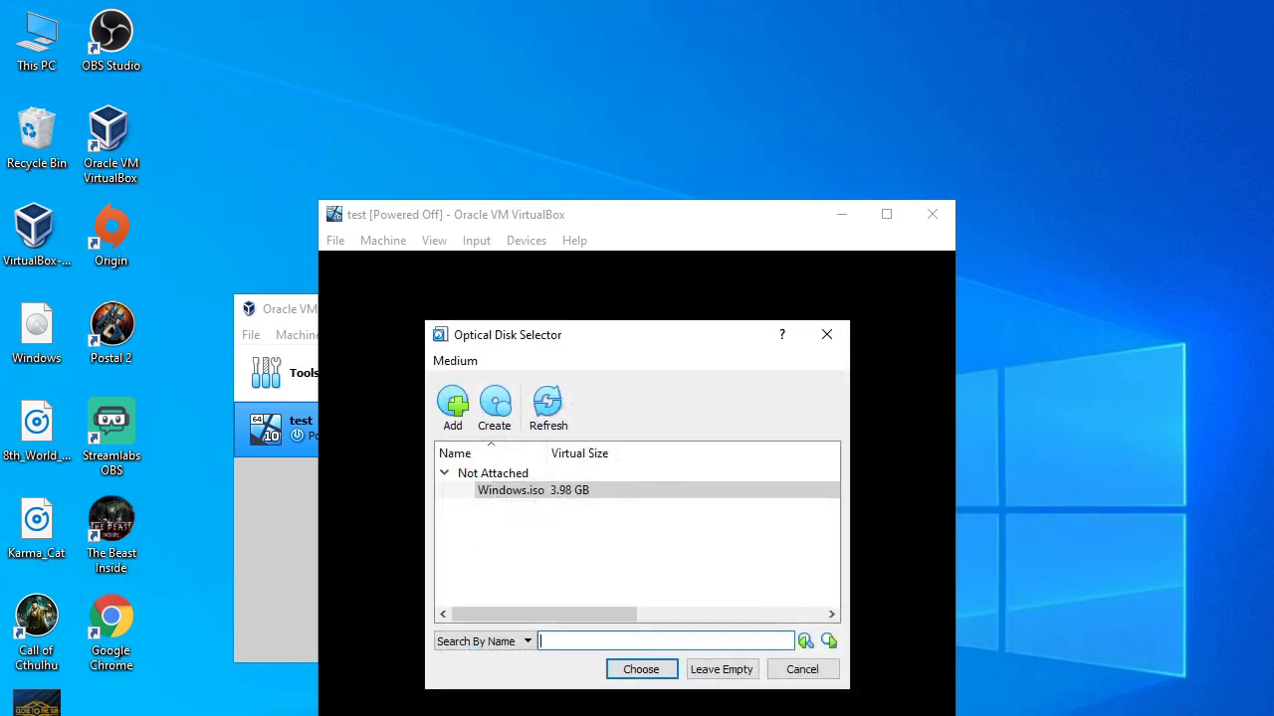
{"action": "left_click", "coordinate": [504, 489]}
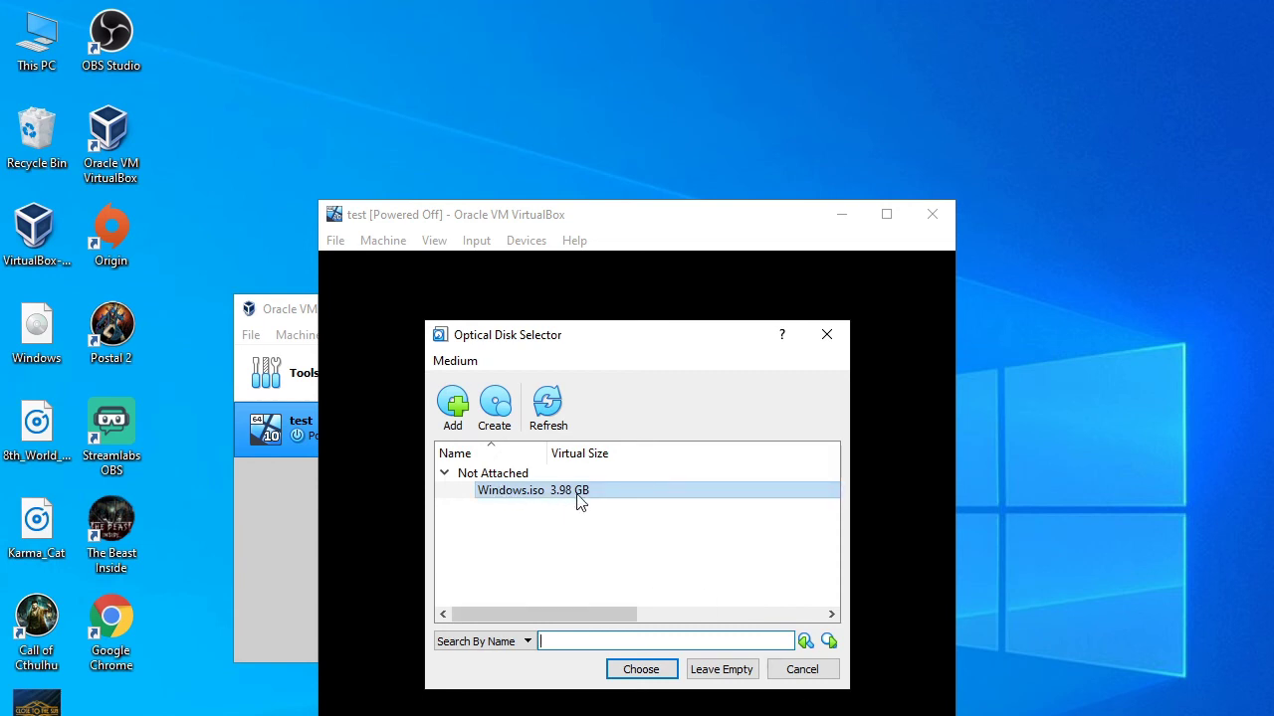
{"action": "left_click", "coordinate": [648, 672]}
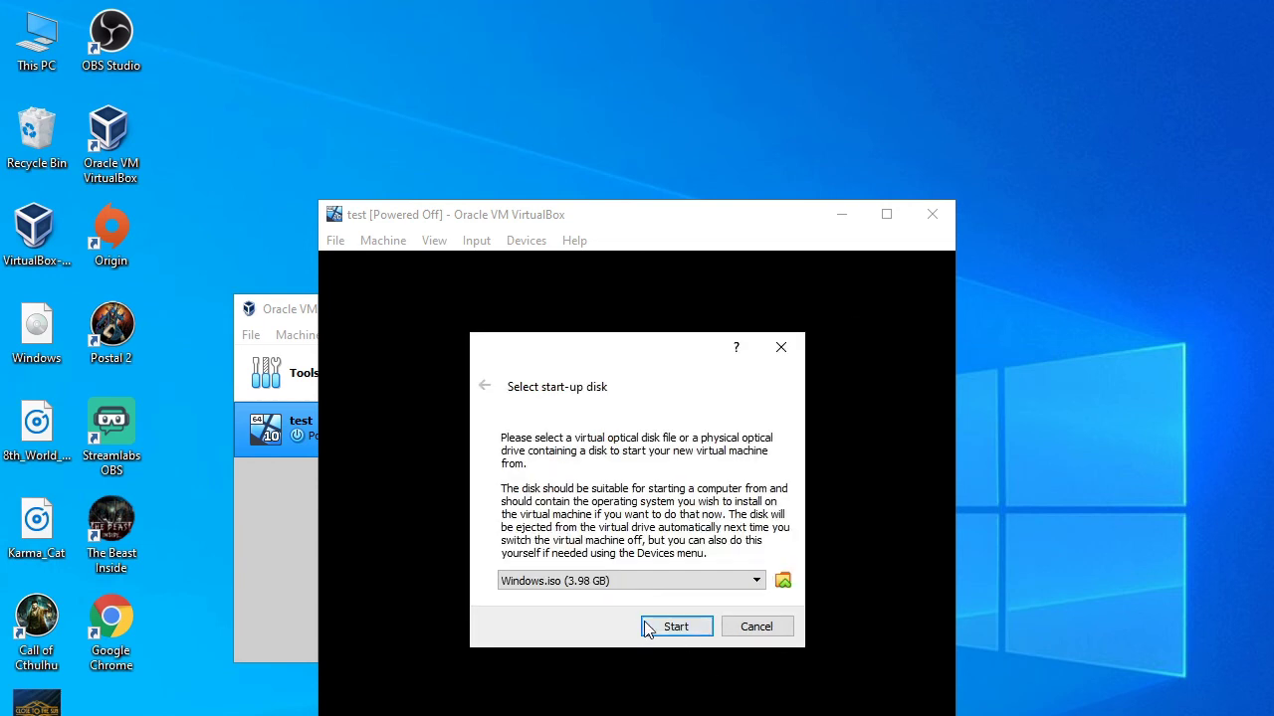
{"action": "left_click", "coordinate": [673, 634]}
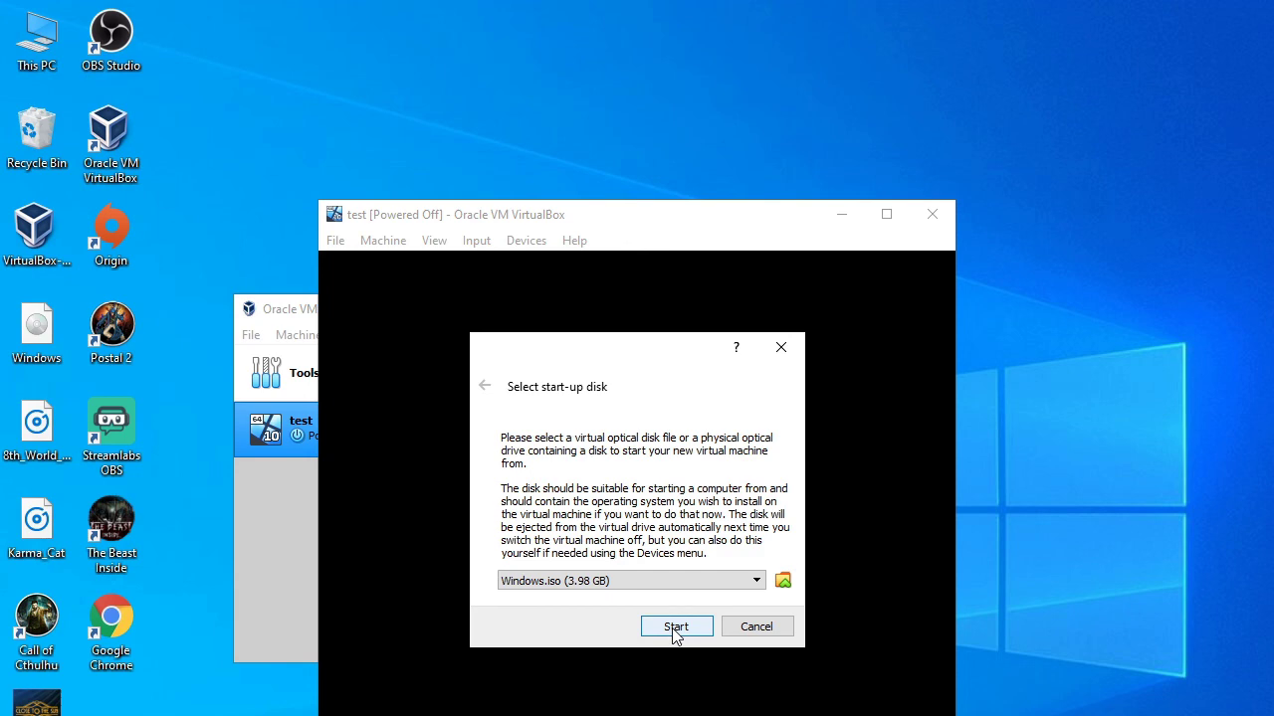
{"action": "left_click", "coordinate": [675, 627]}
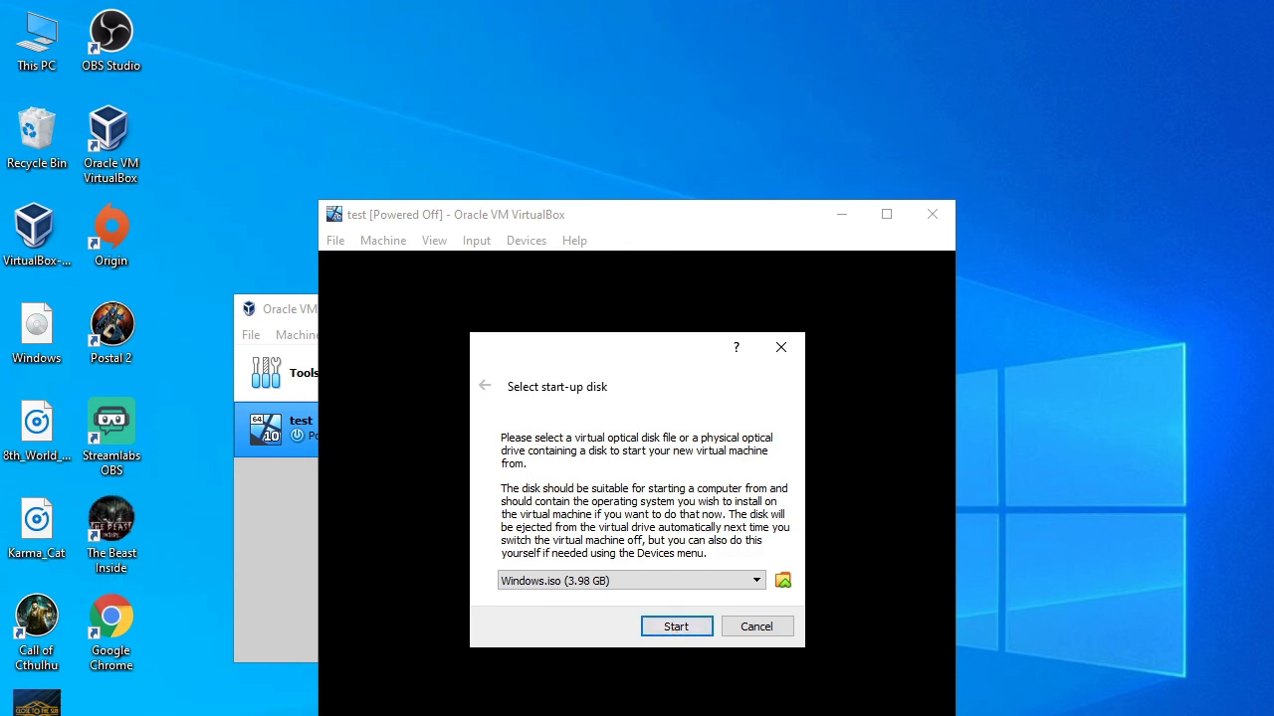